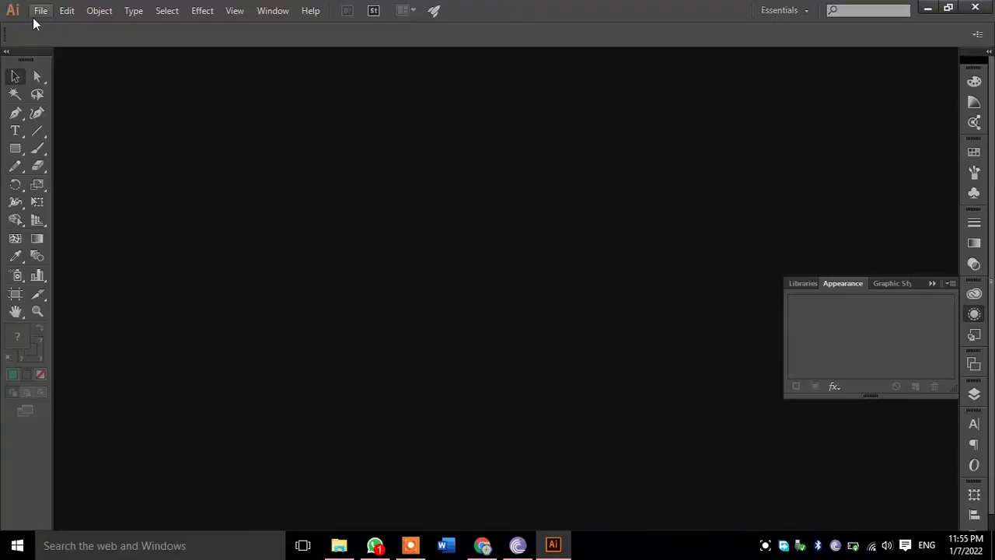
# Step: Choose File > New to start a blank document after the logo preview
pyautogui.click(40, 10)
pyautogui.click(70, 25)
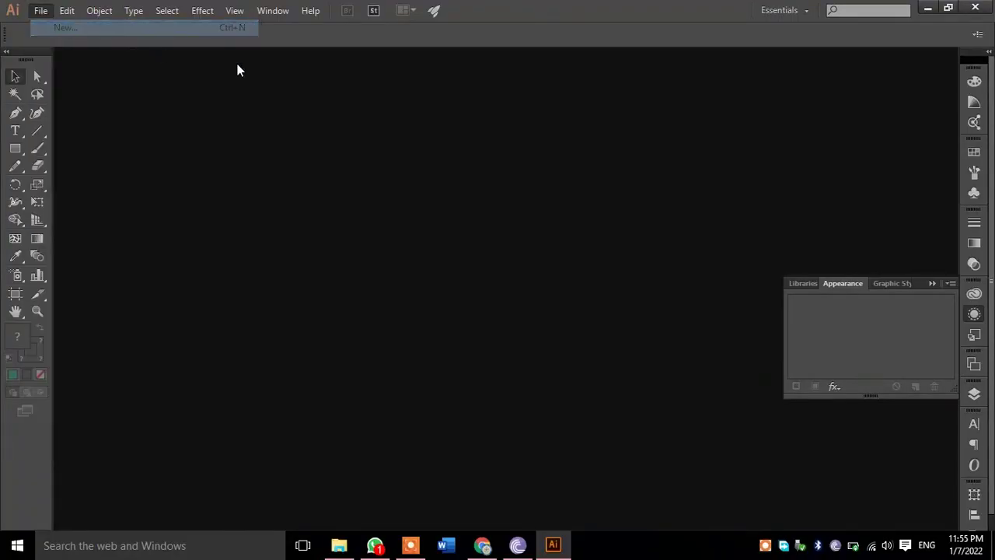
# Step: Create a blank document in the chosen orientation and draw a tall, thin rectangle on the left
pyautogui.click(484, 298)
pyautogui.click(451, 415)
pyautogui.moveTo(454, 332); pyautogui.dragTo(451, 331)
pyautogui.click(14, 147)
pyautogui.moveTo(195, 200); pyautogui.dragTo(213, 436)
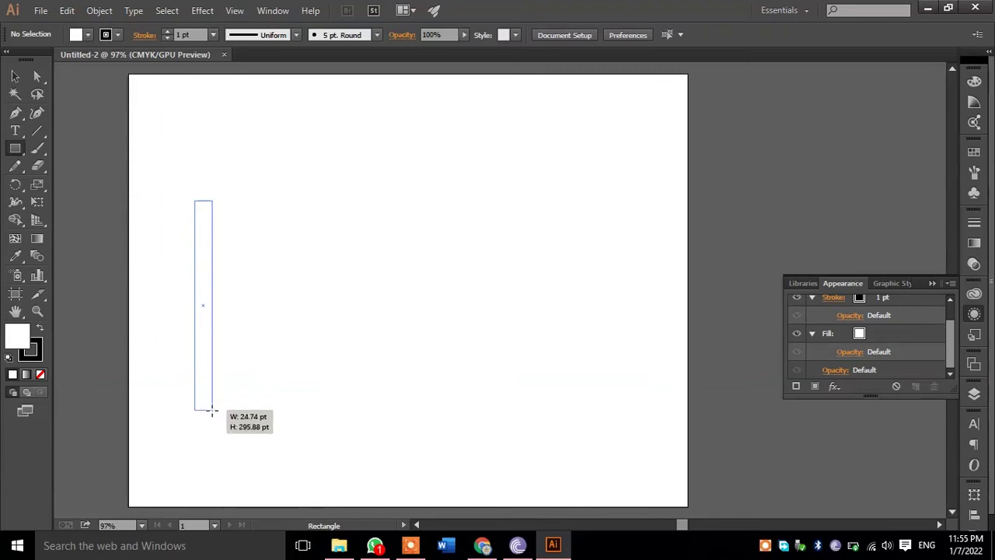
pyautogui.press('v')
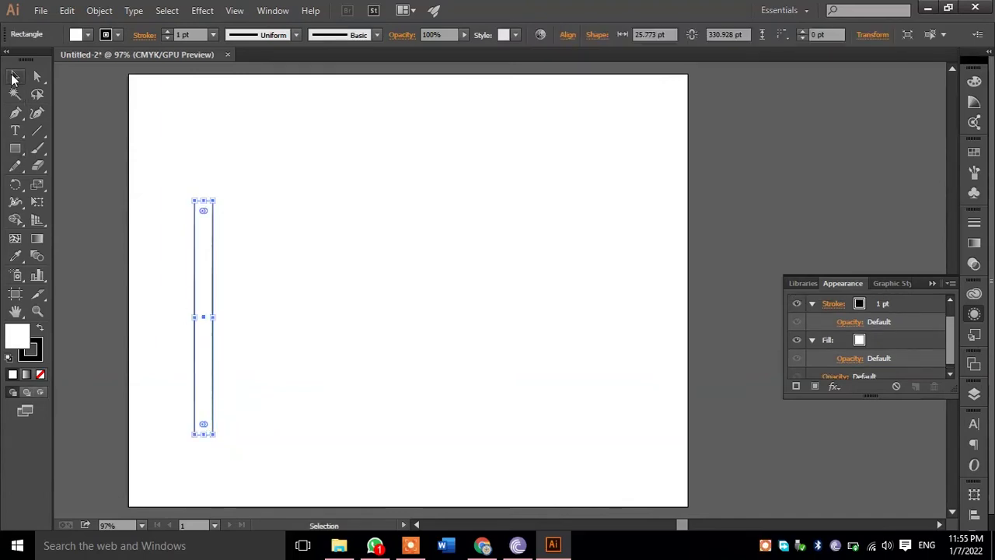
# Step: Duplicate the rectangle rightward with Ctrl+D into six evenly spaced copies, then select them all
pyautogui.moveTo(200, 272); pyautogui.dragTo(238, 276)
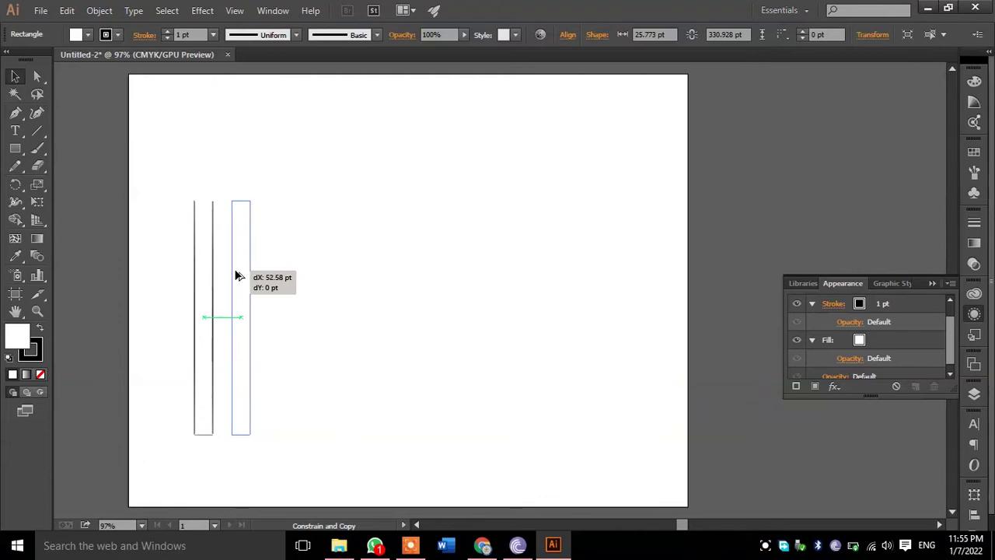
pyautogui.moveTo(238, 276); pyautogui.dragTo(237, 275)
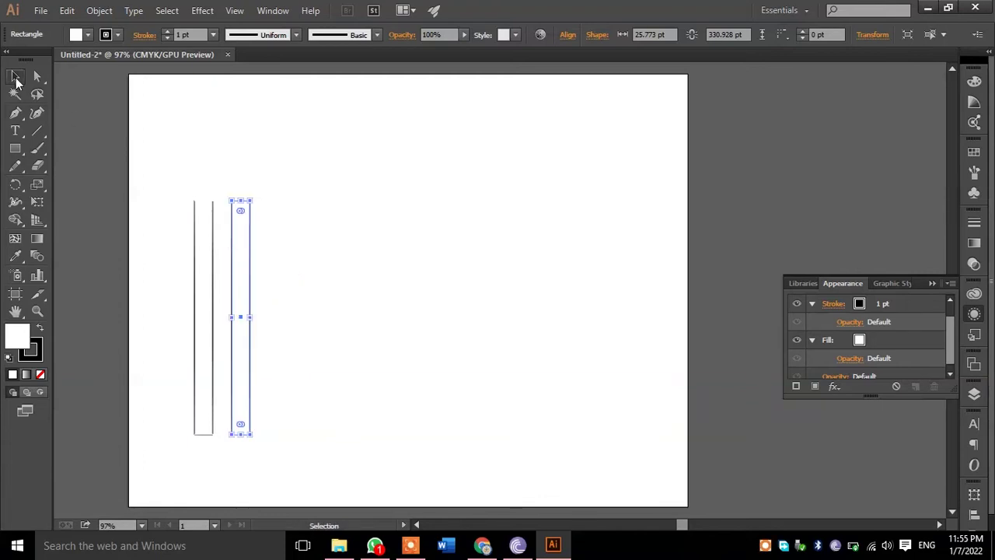
pyautogui.hotkey('ctrl', 'd')
pyautogui.hotkey('ctrl', 'd')
pyautogui.hotkey('ctrl', 'd')
pyautogui.hotkey('ctrl', 'd')
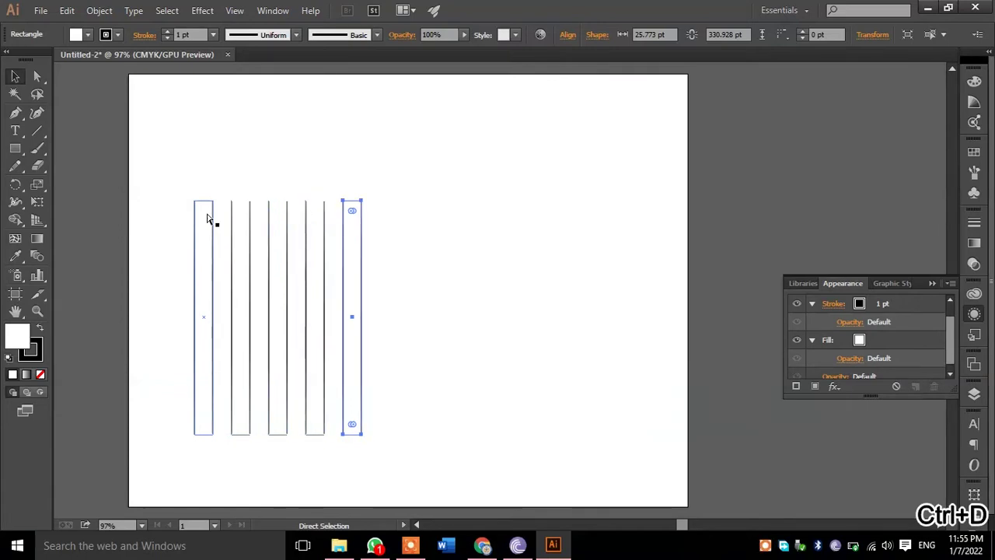
pyautogui.hotkey('ctrl', 'd')
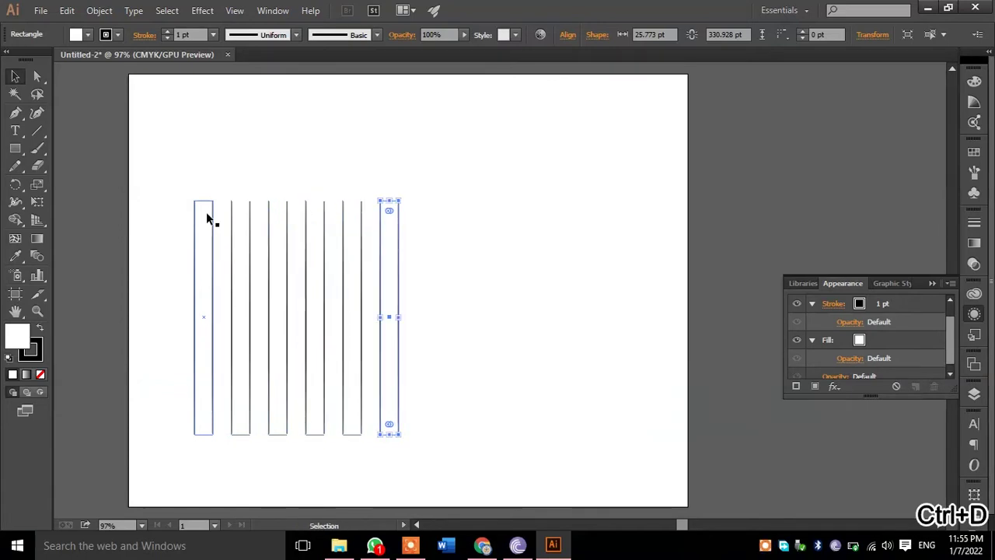
pyautogui.press('v')
pyautogui.click(17, 77)
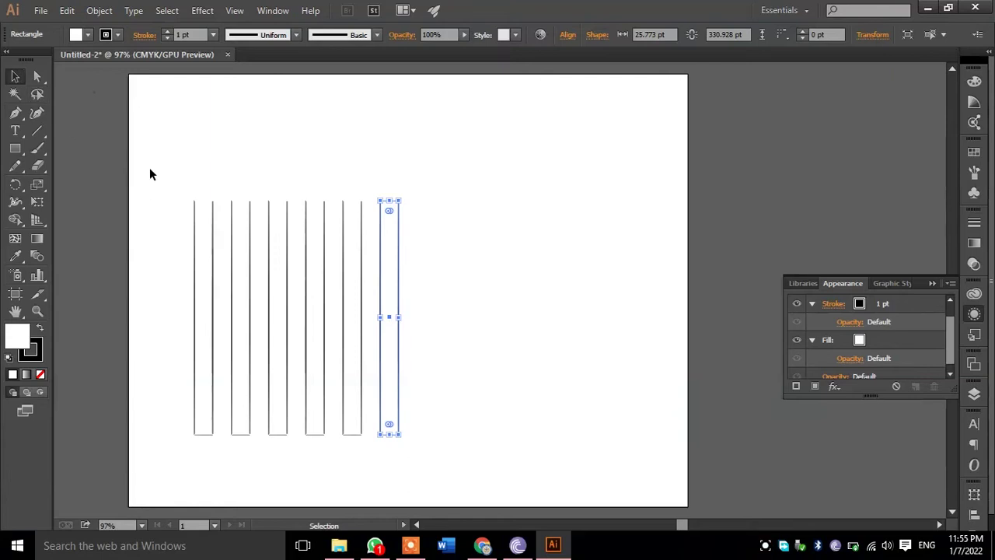
pyautogui.moveTo(155, 165); pyautogui.dragTo(412, 214)
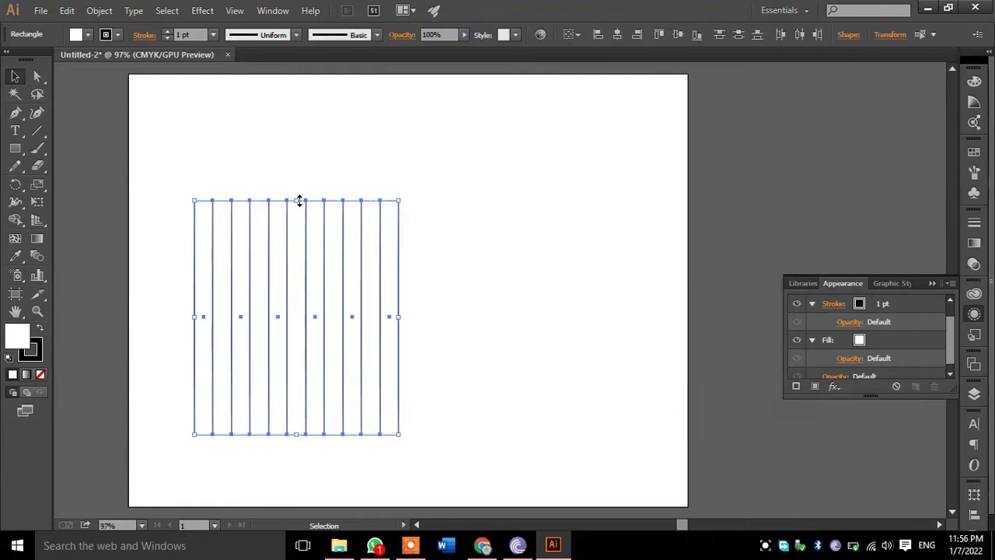
# Step: Stretch the six rectangles taller from the top and group them
pyautogui.moveTo(296, 200); pyautogui.dragTo(291, 177)
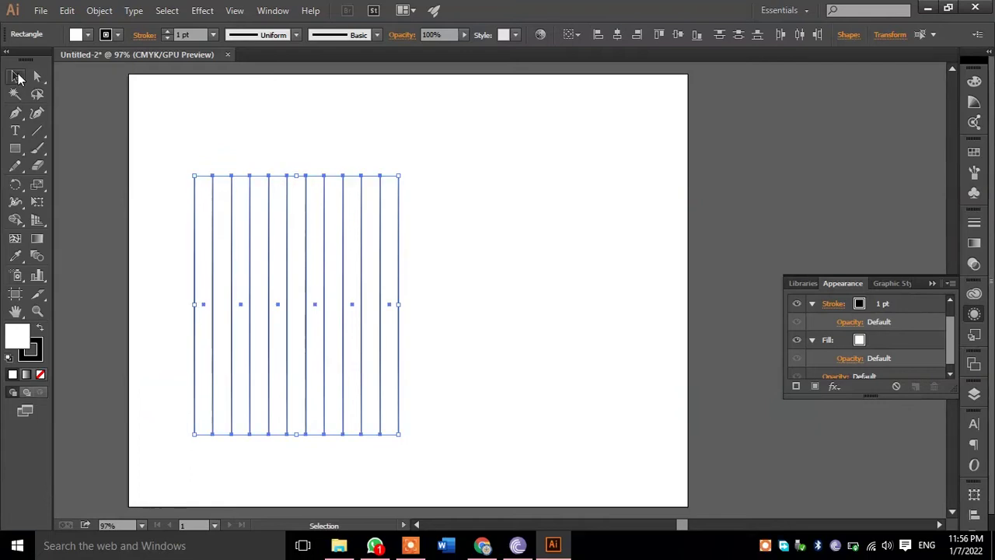
pyautogui.moveTo(141, 160)
pyautogui.mouseDown()
pyautogui.moveTo(546, 384)
pyautogui.moveTo(538, 380)
pyautogui.mouseUp()
pyautogui.rightClick(358, 315)
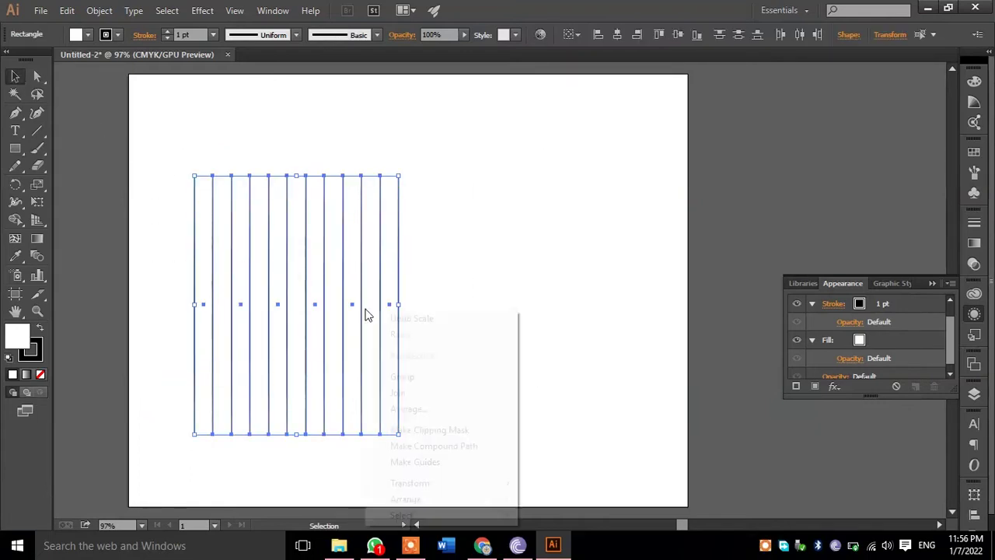
pyautogui.click(401, 376)
pyautogui.click(441, 322)
# Step: Rotate the striped group about 27° and move it right toward the page centre
pyautogui.click(240, 213)
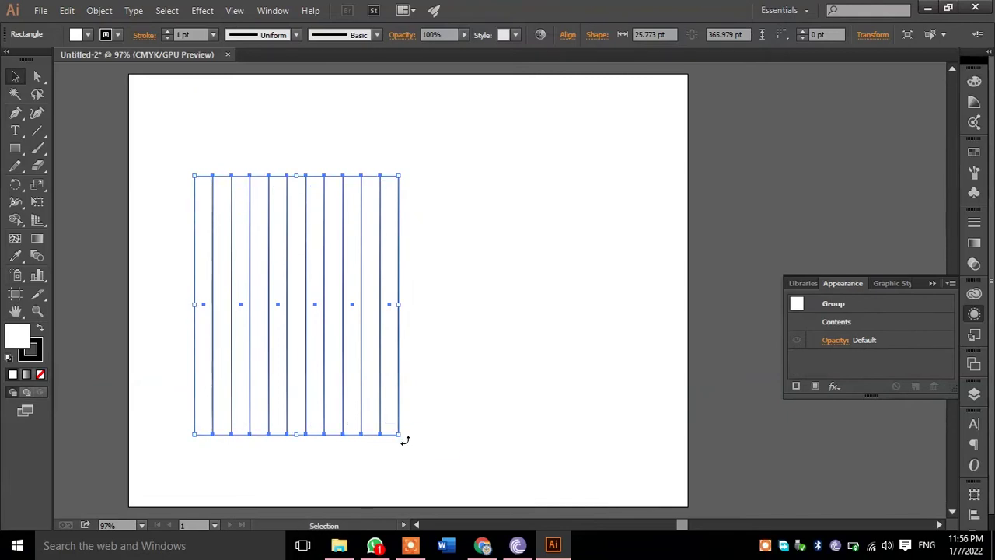
pyautogui.moveTo(405, 440); pyautogui.dragTo(484, 396)
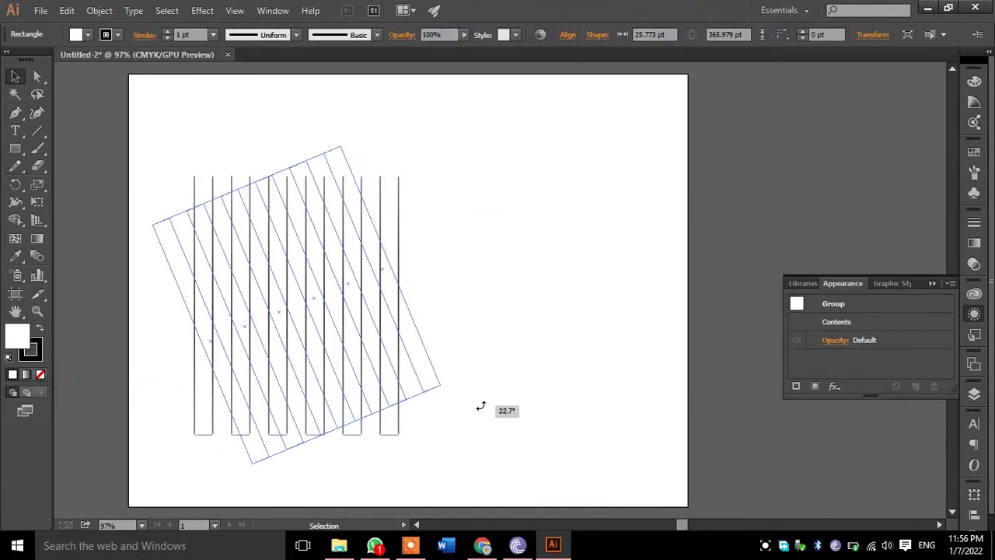
pyautogui.moveTo(485, 395); pyautogui.dragTo(491, 393)
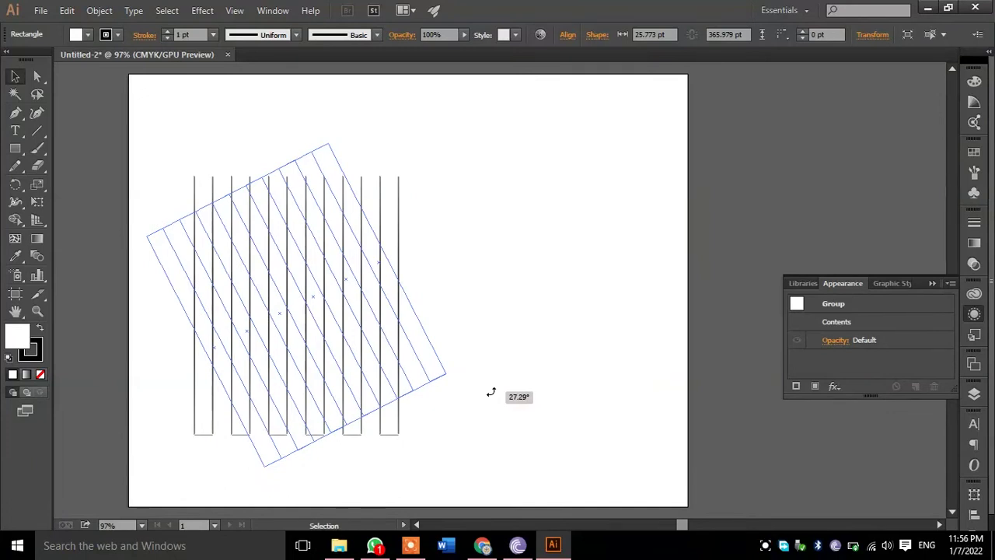
pyautogui.moveTo(491, 392); pyautogui.dragTo(490, 393)
pyautogui.moveTo(377, 340); pyautogui.dragTo(495, 334)
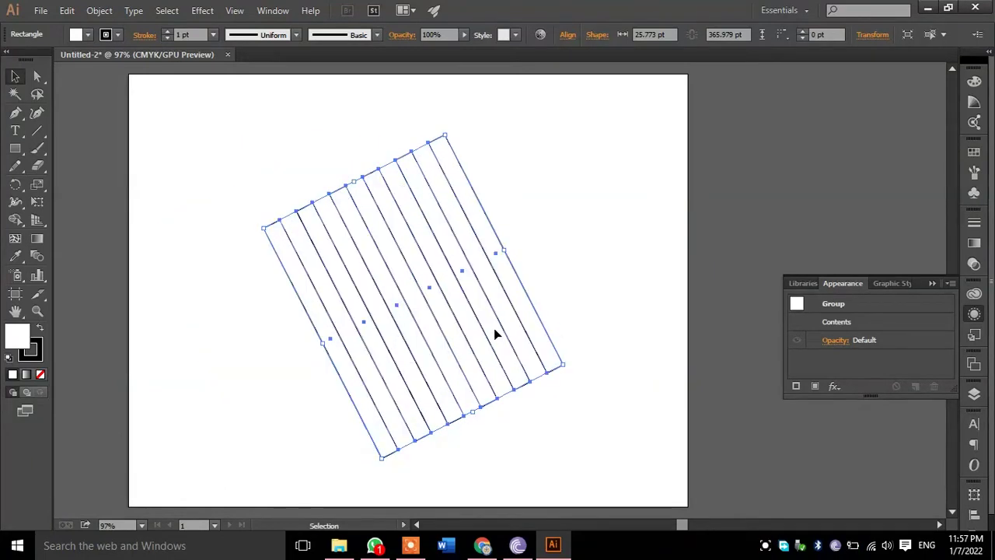
pyautogui.rightClick(494, 335)
pyautogui.moveTo(537, 431)
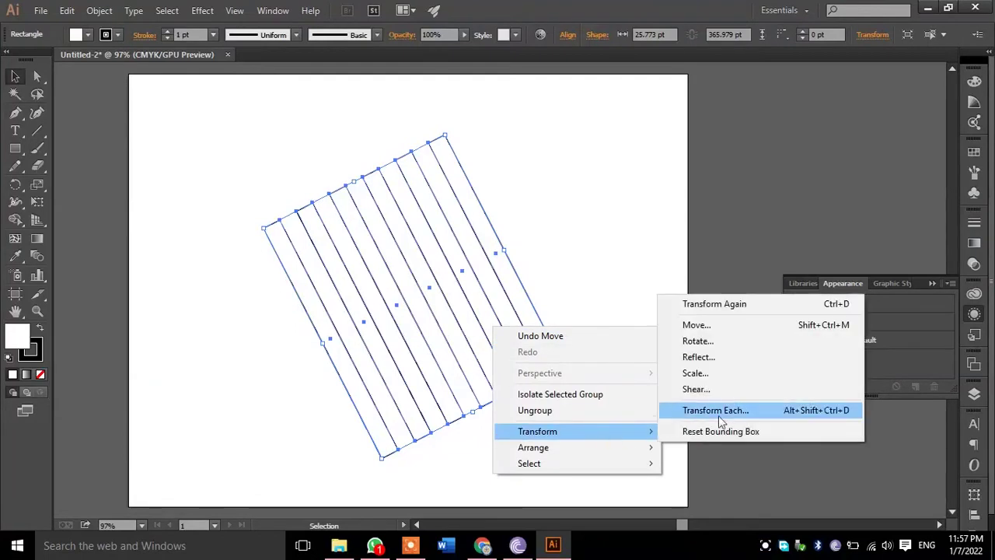
# Step: Add a vertically reflected copy of the striped group, then copy and paste it in front
pyautogui.click(698, 357)
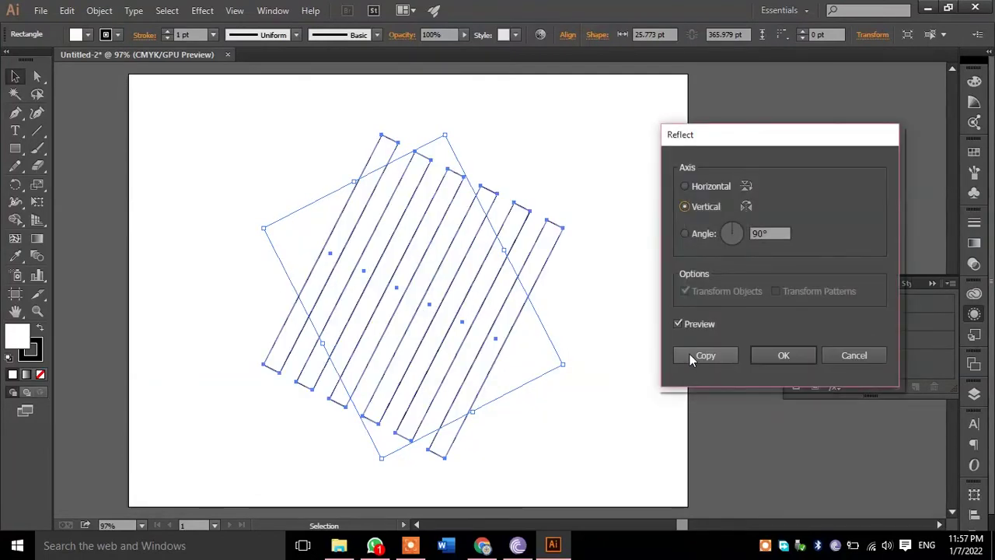
pyautogui.click(689, 356)
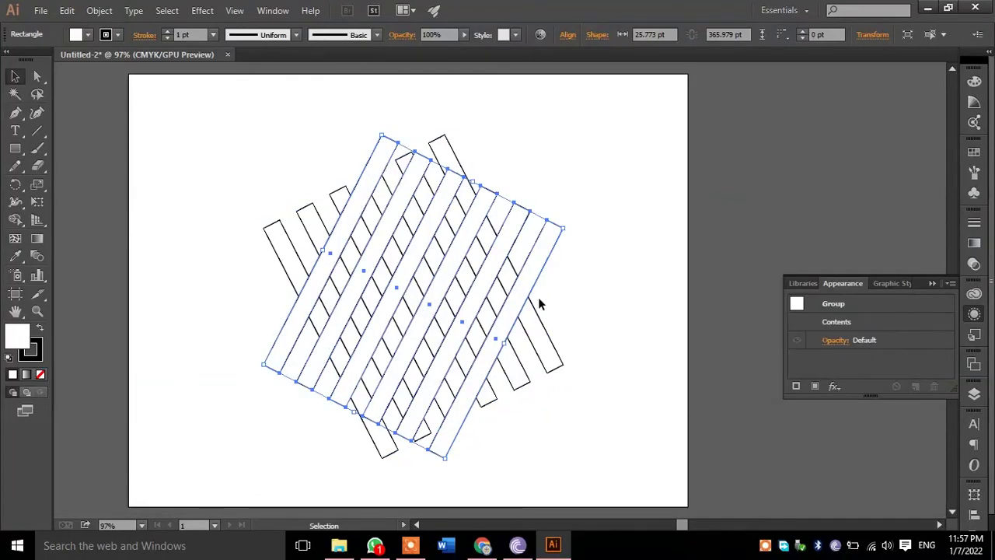
pyautogui.click(67, 11)
pyautogui.click(90, 80)
pyautogui.click(68, 11)
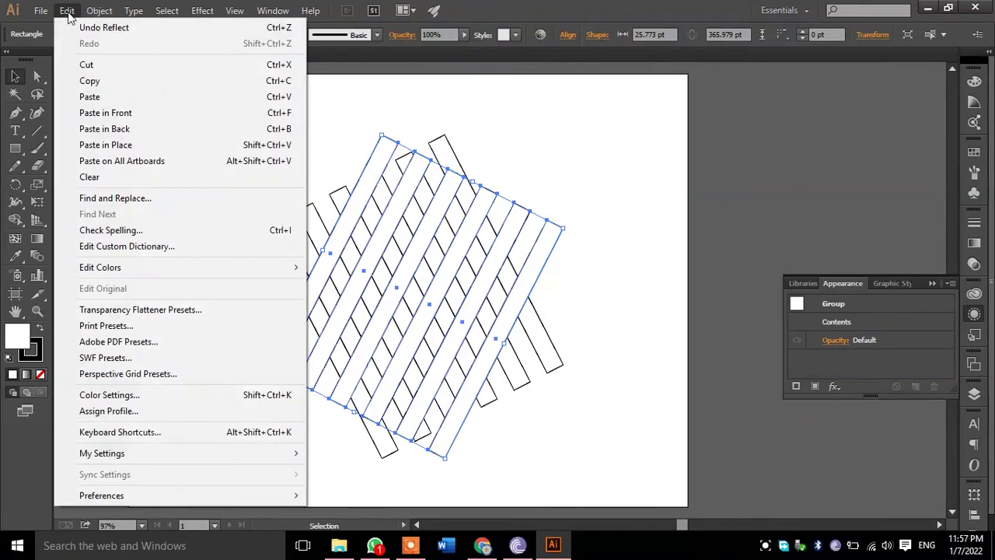
pyautogui.click(105, 113)
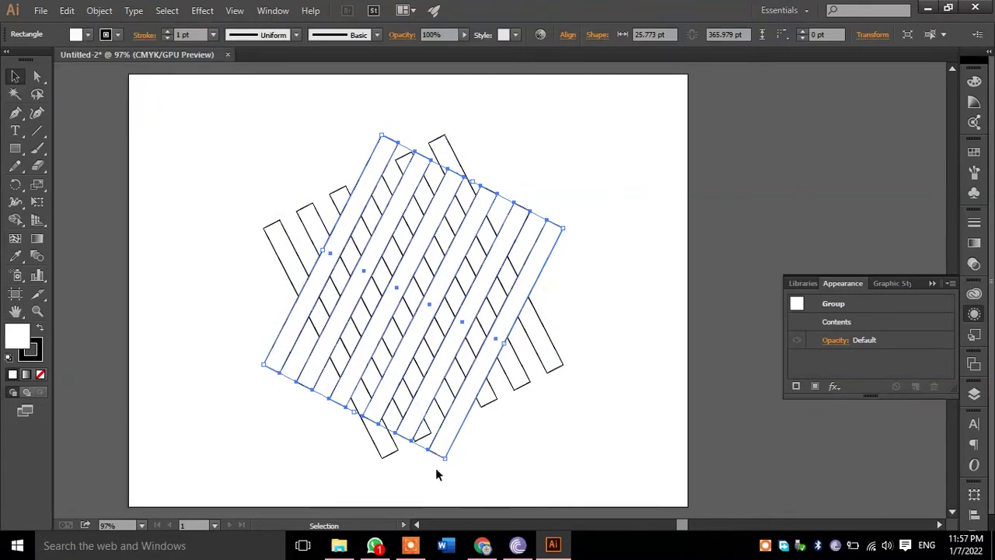
# Step: Rotate the pasted copy by -62° to complete the triangular lattice
pyautogui.rightClick(461, 405)
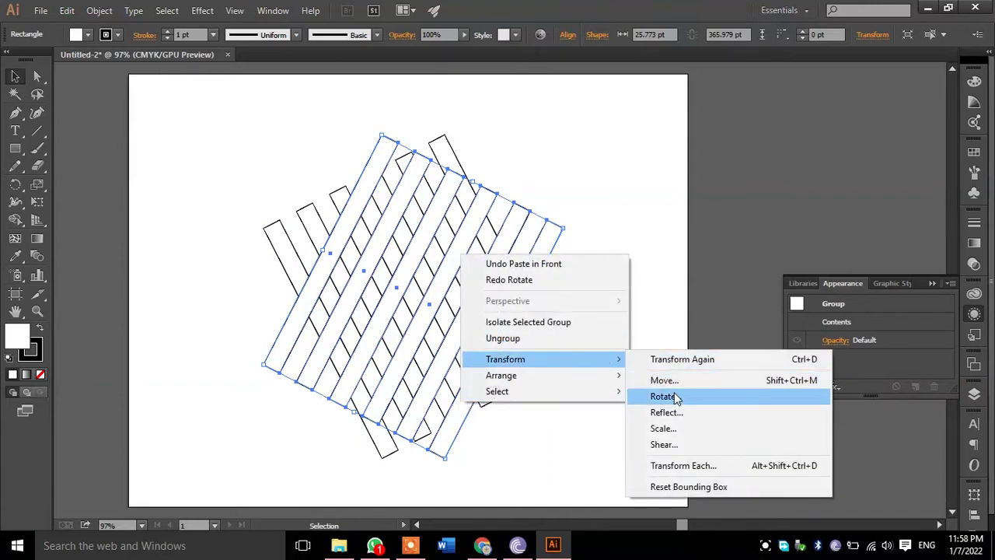
pyautogui.click(662, 396)
pyautogui.scroll(-8, 634, 260)
pyautogui.scroll(-12, 634, 260)
pyautogui.scroll(-12, 634, 261)
pyautogui.scroll(-11, 632, 261)
pyautogui.scroll(-7, 632, 261)
pyautogui.scroll(-7, 632, 261)
pyautogui.scroll(-6, 632, 261)
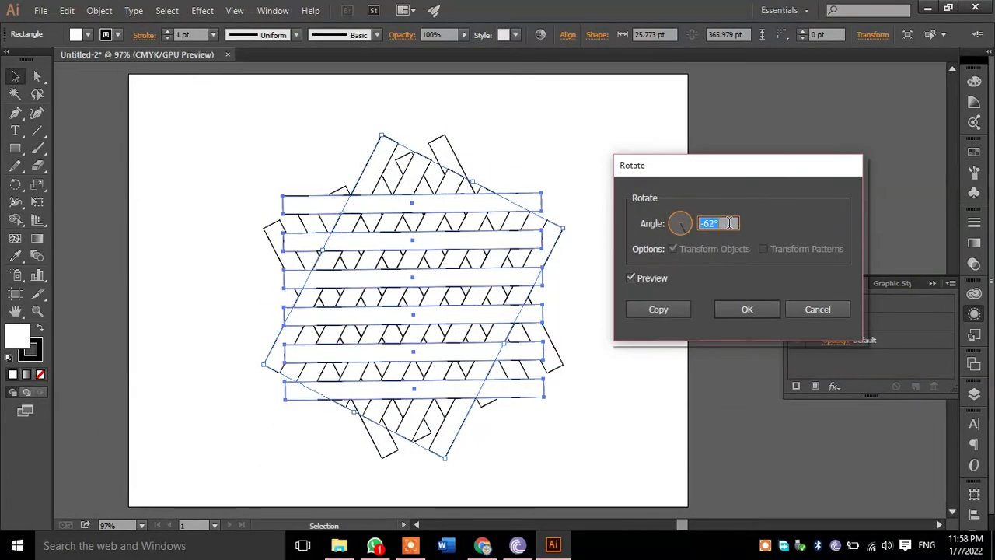
pyautogui.click(736, 310)
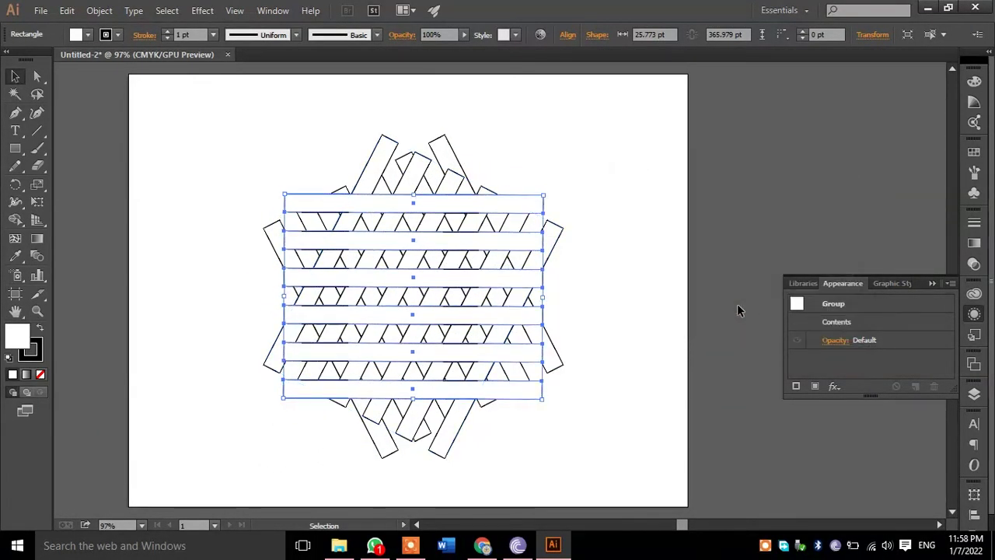
pyautogui.click(626, 285)
# Step: Select all stripe groups and Shape Builder-merge the cells of the right diagonal band
pyautogui.moveTo(249, 126); pyautogui.dragTo(622, 430)
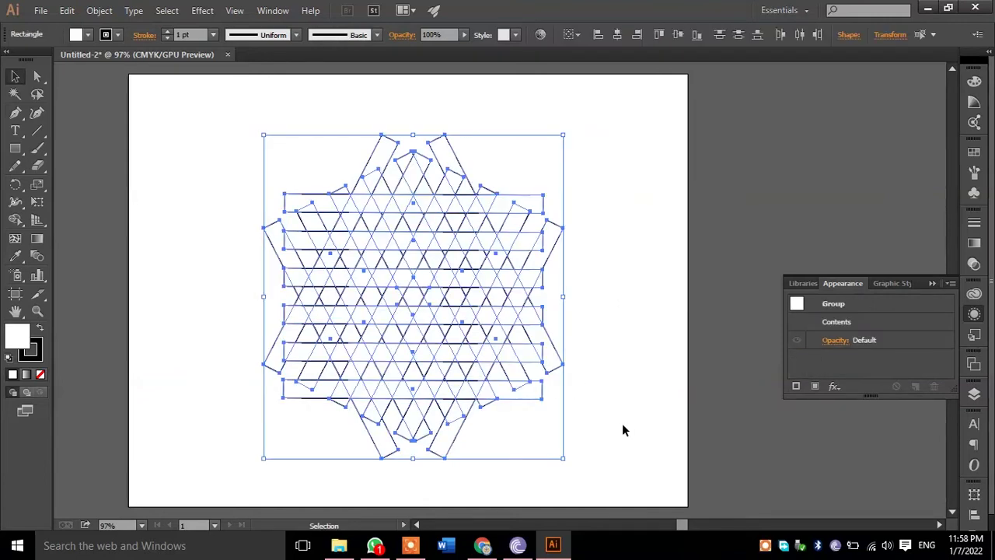
pyautogui.click(14, 220)
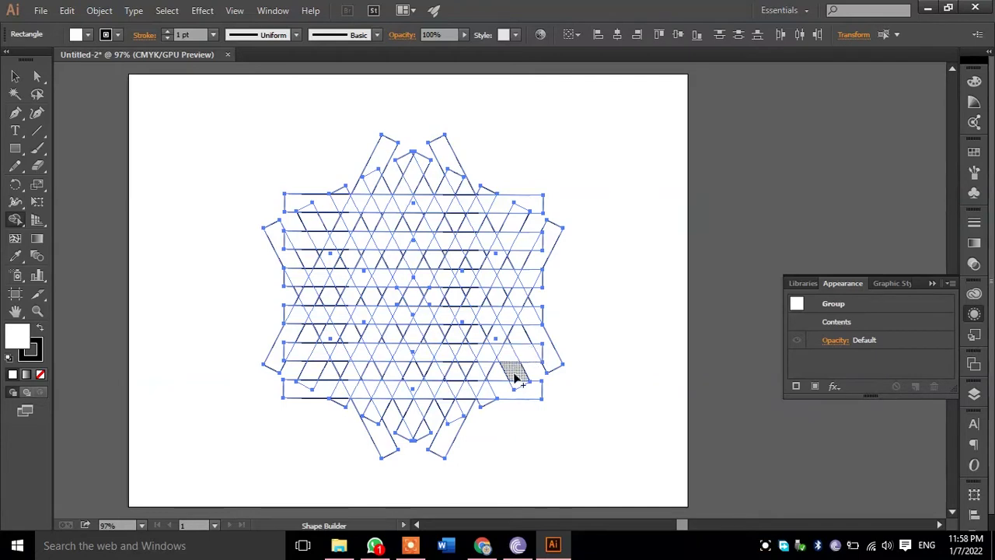
pyautogui.moveTo(513, 373); pyautogui.dragTo(488, 309)
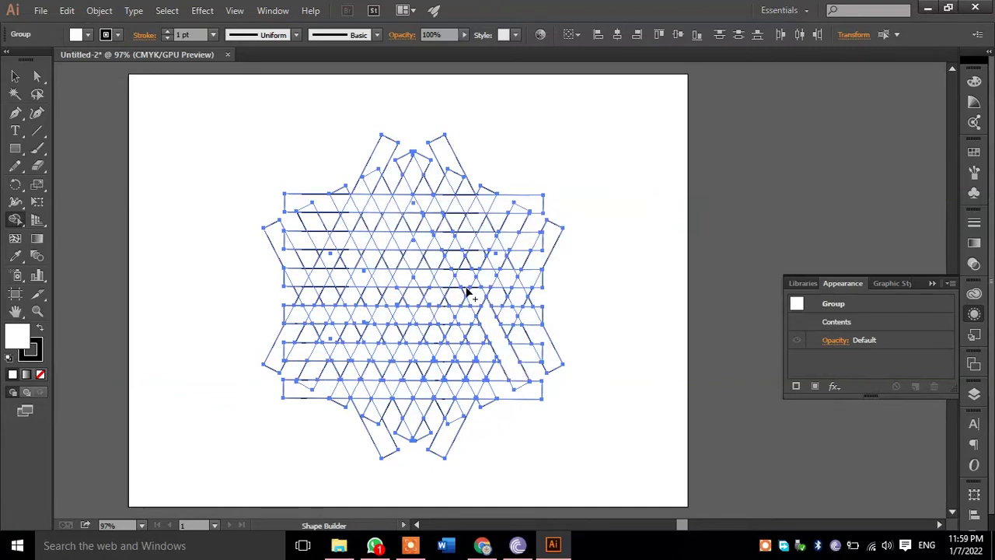
pyautogui.moveTo(465, 268); pyautogui.dragTo(460, 266)
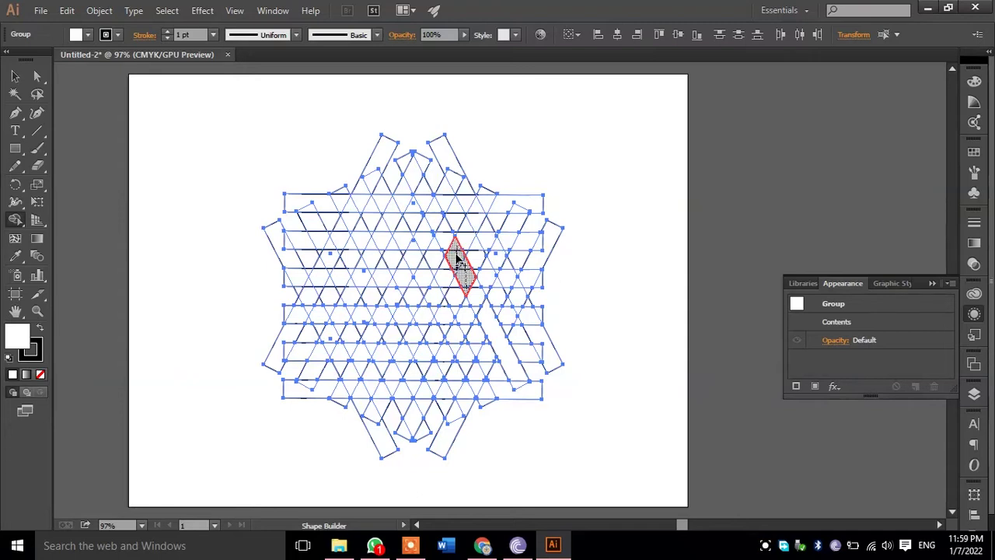
pyautogui.moveTo(448, 250); pyautogui.dragTo(446, 250)
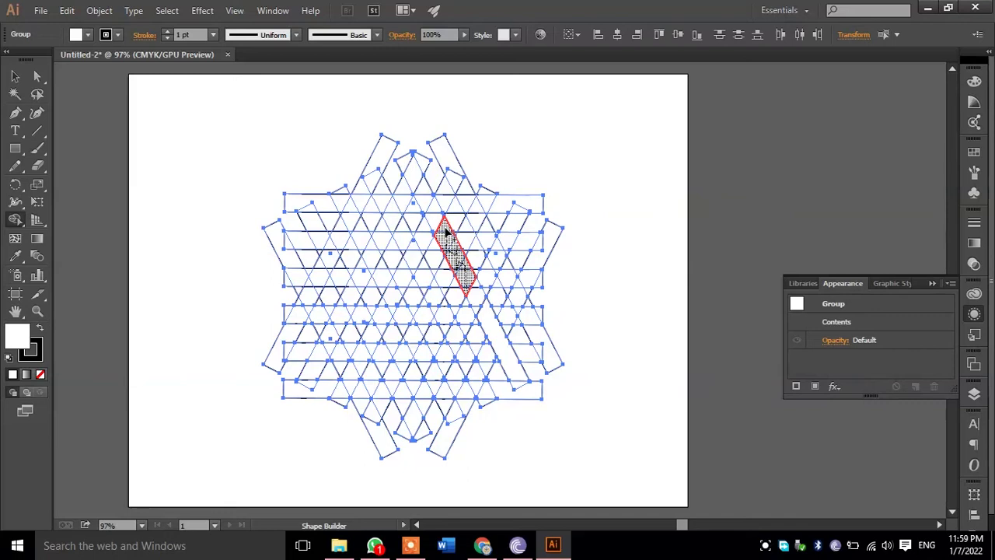
pyautogui.moveTo(446, 230); pyautogui.dragTo(444, 233)
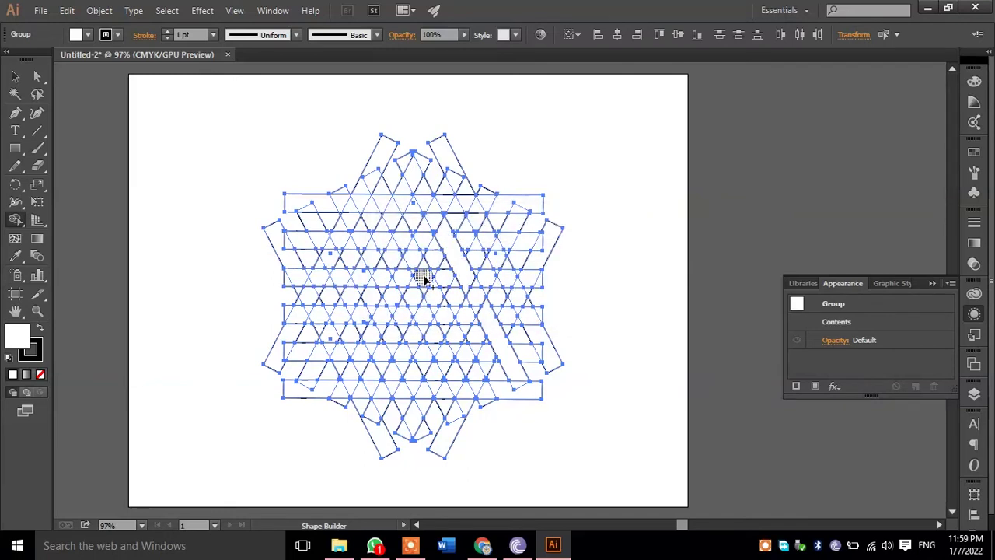
pyautogui.moveTo(443, 230); pyautogui.dragTo(436, 214)
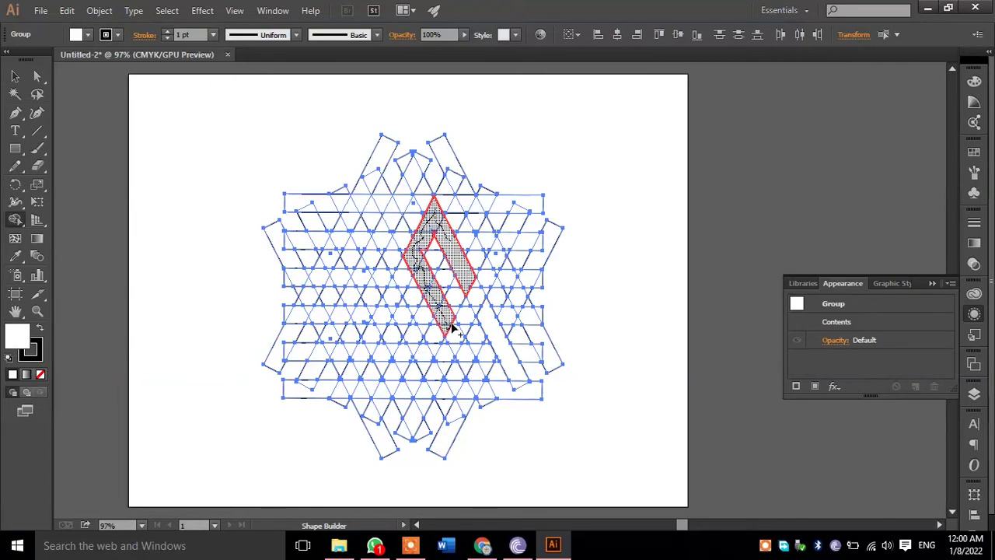
# Step: Merge the bottom-strip cells into the base and the left diagonal cells into the left arm
pyautogui.moveTo(455, 328); pyautogui.dragTo(456, 334)
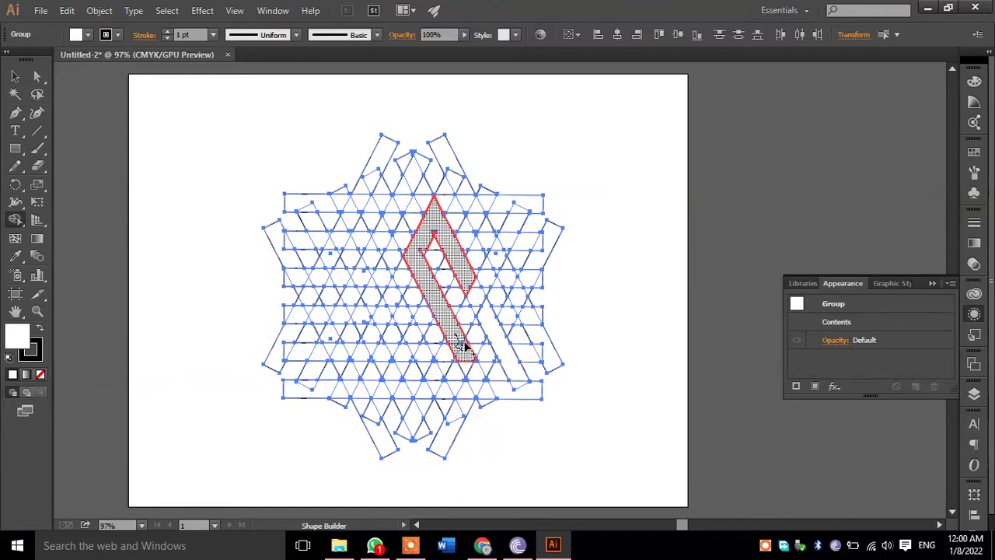
pyautogui.moveTo(477, 374); pyautogui.dragTo(451, 374)
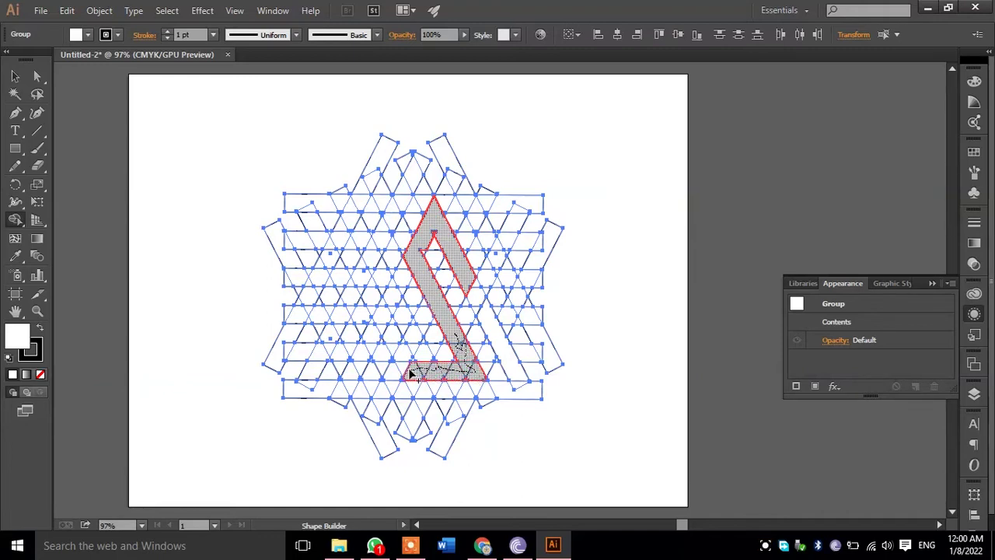
pyautogui.moveTo(399, 373)
pyautogui.mouseDown()
pyautogui.moveTo(411, 343)
pyautogui.moveTo(395, 355)
pyautogui.mouseUp()
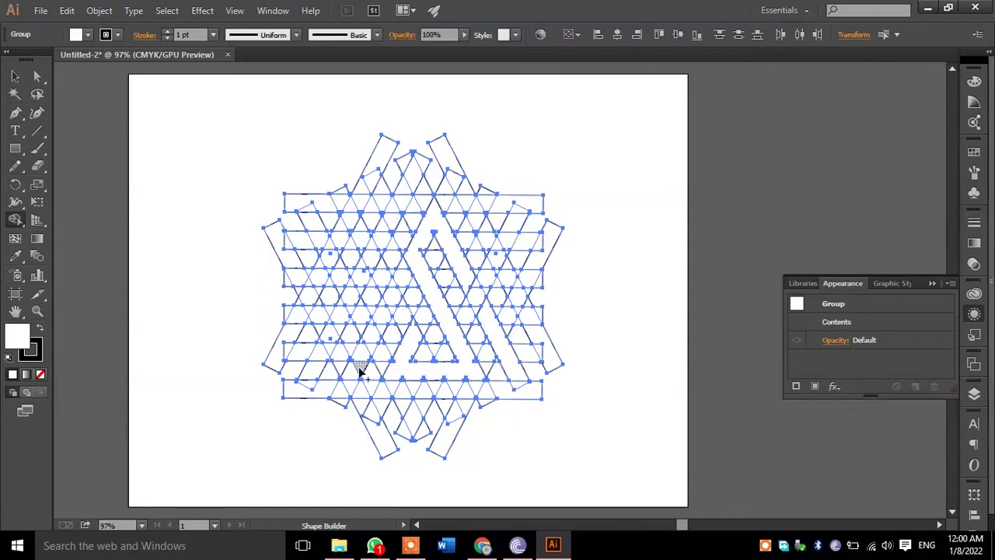
pyautogui.moveTo(360, 371); pyautogui.dragTo(365, 346)
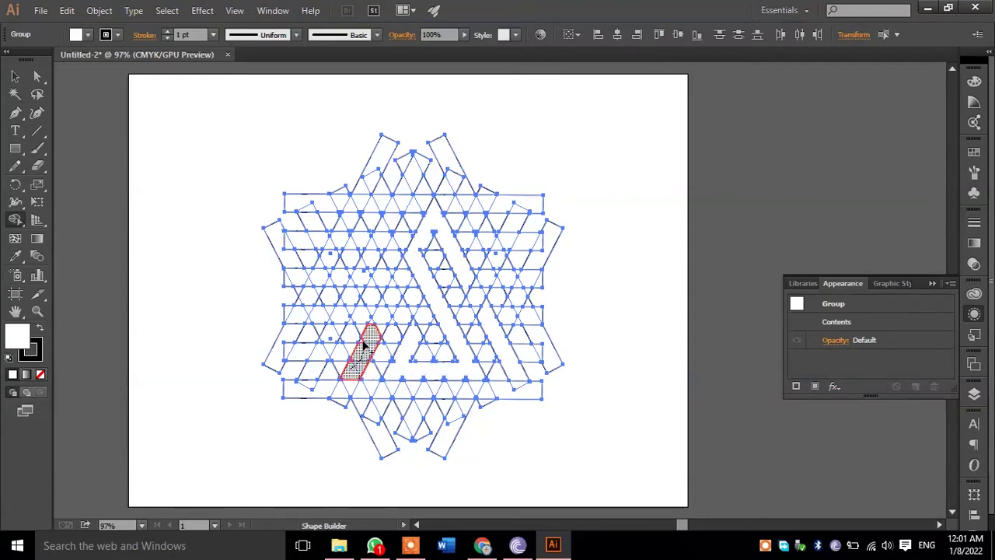
pyautogui.moveTo(380, 329); pyautogui.dragTo(382, 319)
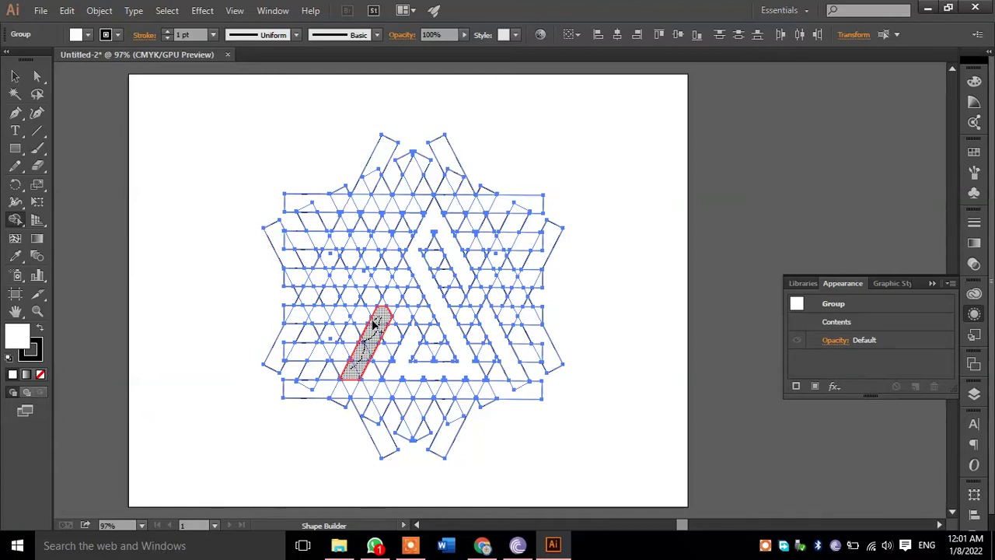
pyautogui.moveTo(383, 306); pyautogui.dragTo(389, 309)
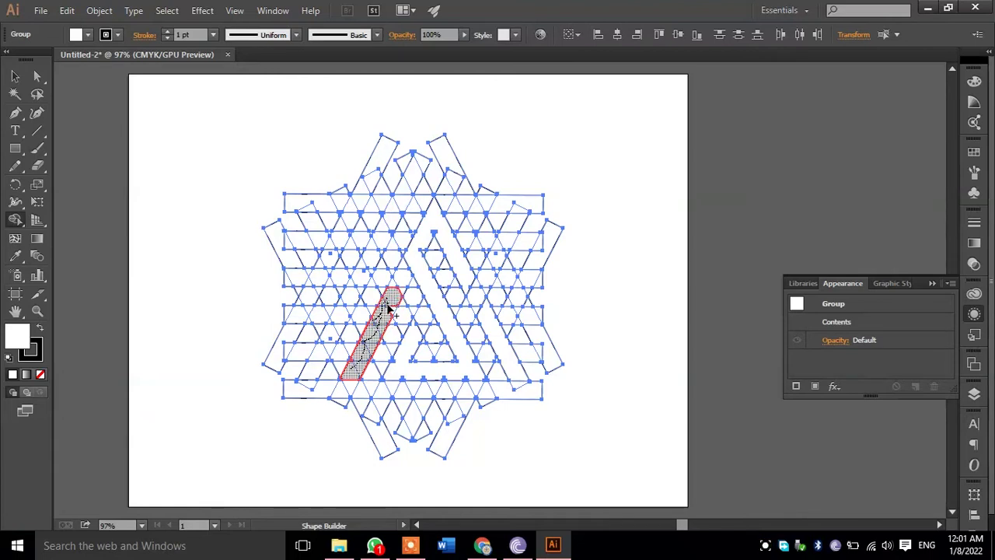
pyautogui.moveTo(388, 299); pyautogui.dragTo(386, 300)
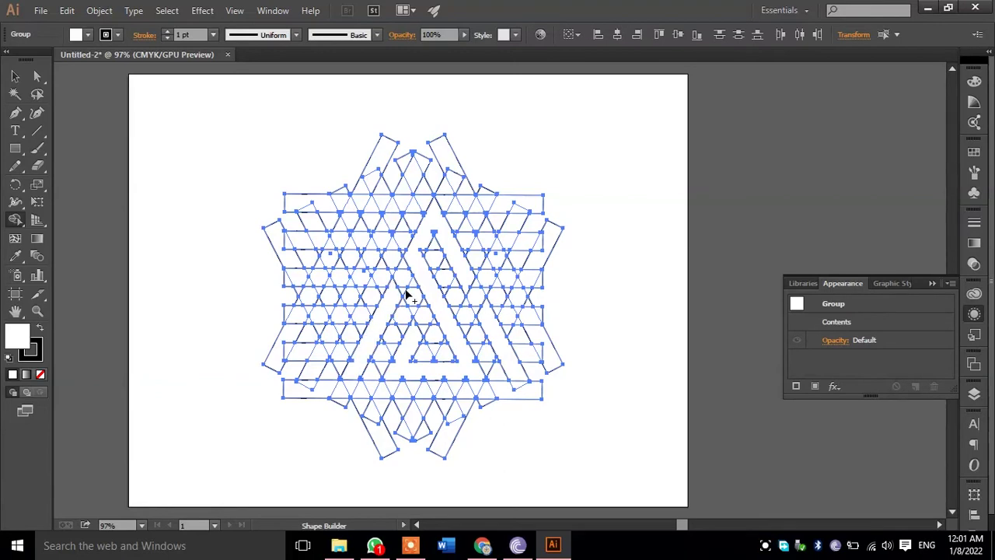
# Step: Zoom into the band and merge the small corner triangle into it
pyautogui.scroll(5, 405, 295)
pyautogui.scroll(4, 406, 288)
pyautogui.moveTo(422, 438)
pyautogui.mouseDown()
pyautogui.moveTo(550, 229)
pyautogui.moveTo(344, 287)
pyautogui.moveTo(360, 262)
pyautogui.moveTo(328, 306)
pyautogui.moveTo(342, 231)
pyautogui.moveTo(293, 269)
pyautogui.mouseUp()
pyautogui.moveTo(240, 382); pyautogui.dragTo(287, 235)
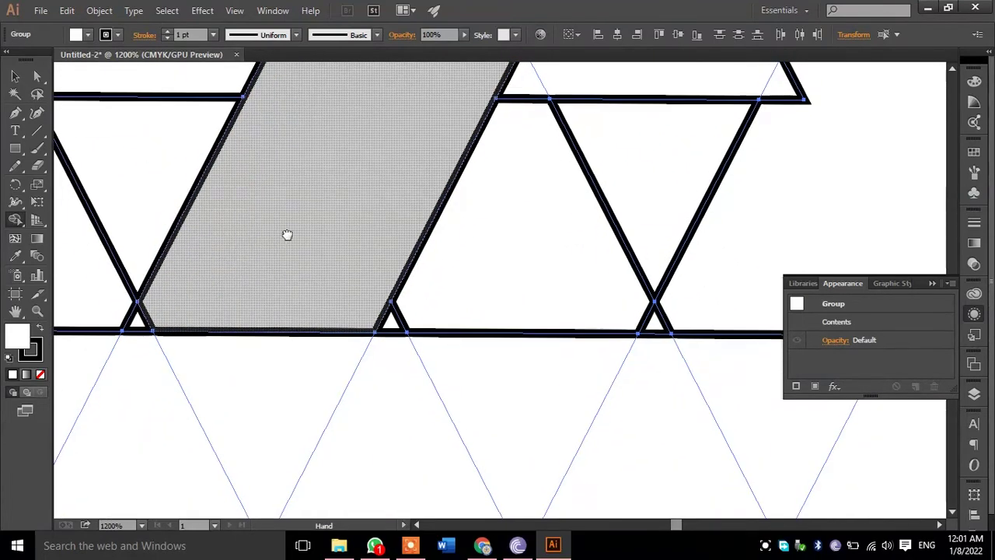
pyautogui.moveTo(134, 321); pyautogui.dragTo(289, 218)
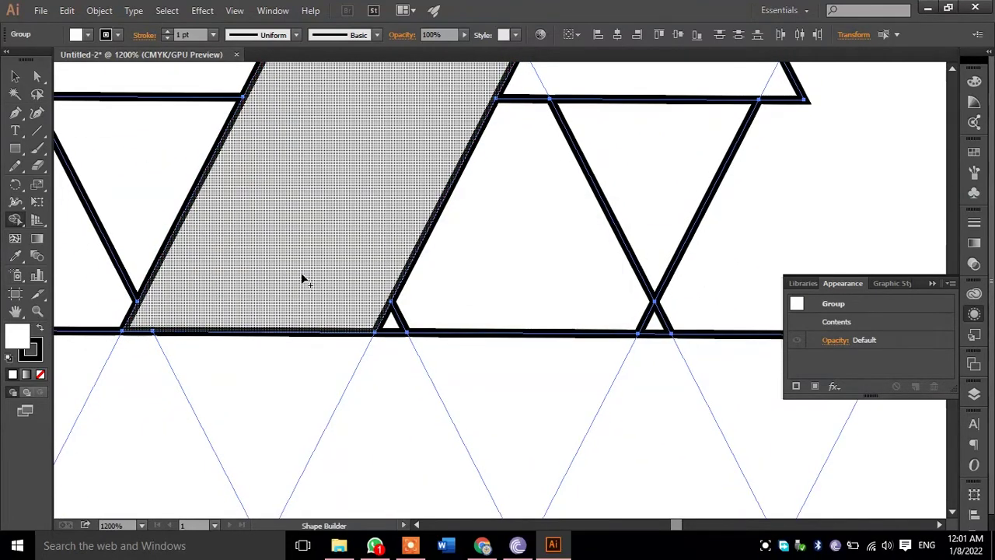
pyautogui.moveTo(299, 272)
pyautogui.mouseDown()
pyautogui.moveTo(462, 116)
pyautogui.moveTo(493, 189)
pyautogui.moveTo(651, 175)
pyautogui.moveTo(179, 330)
pyautogui.moveTo(169, 344)
pyautogui.mouseUp()
pyautogui.scroll(-1, 168, 353)
pyautogui.scroll(-1, 170, 356)
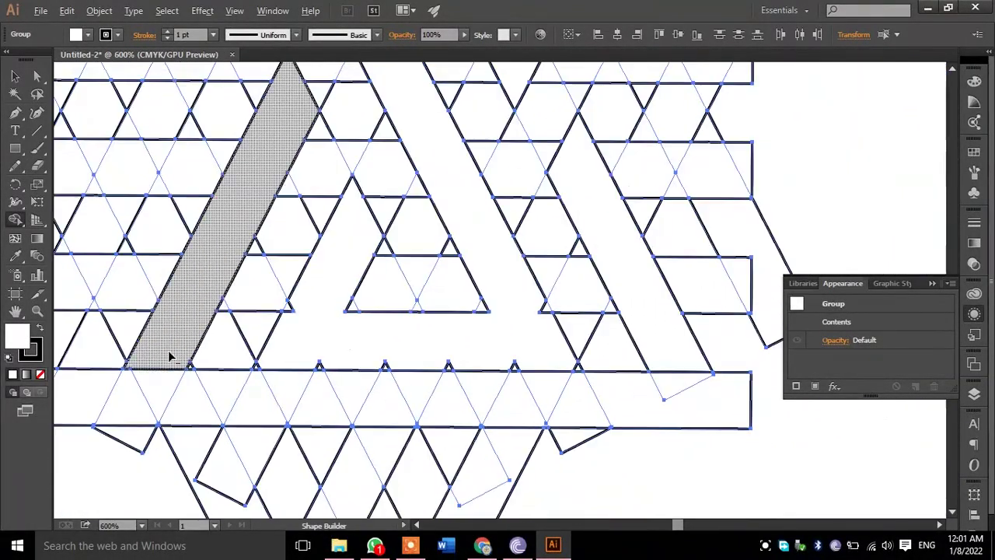
pyautogui.scroll(-1, 200, 335)
pyautogui.scroll(2, 200, 333)
pyautogui.moveTo(200, 333)
pyautogui.mouseDown()
pyautogui.moveTo(309, 332)
pyautogui.moveTo(286, 329)
pyautogui.moveTo(288, 346)
pyautogui.mouseUp()
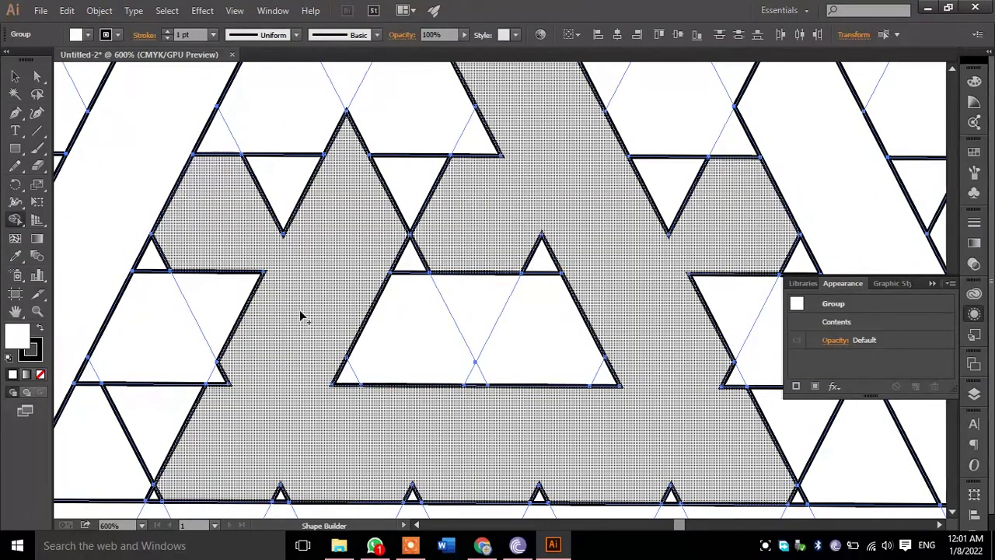
# Step: Undo a wrong merge, then absorb the small lower-edge triangles into the grey band
pyautogui.hotkey('ctrl', 'z')
pyautogui.moveTo(302, 356); pyautogui.dragTo(362, 253)
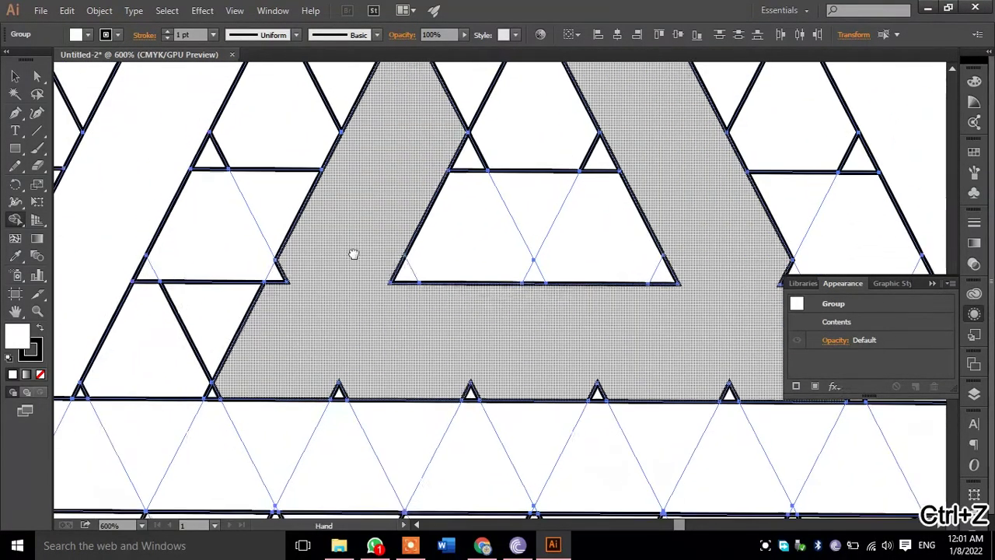
pyautogui.moveTo(251, 352); pyautogui.dragTo(220, 395)
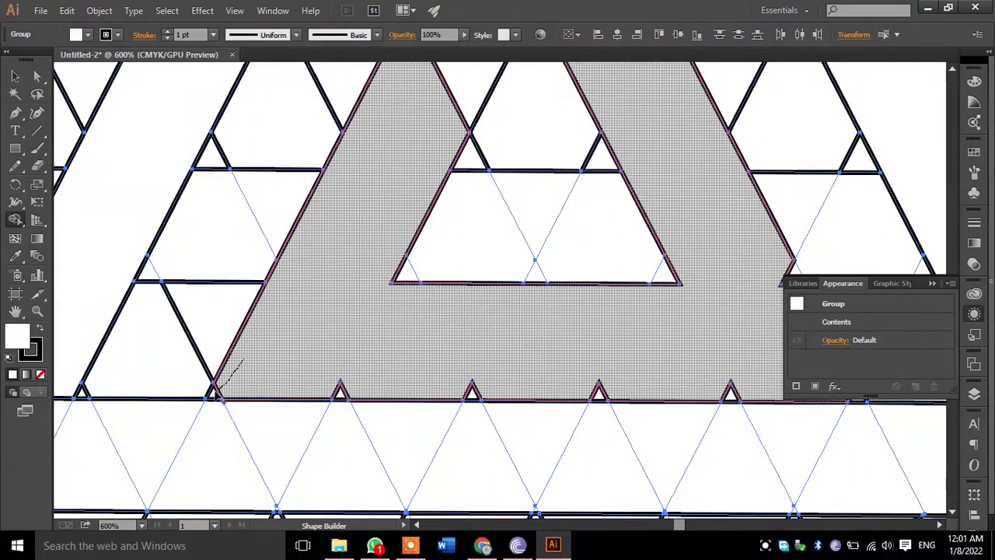
pyautogui.click(339, 391)
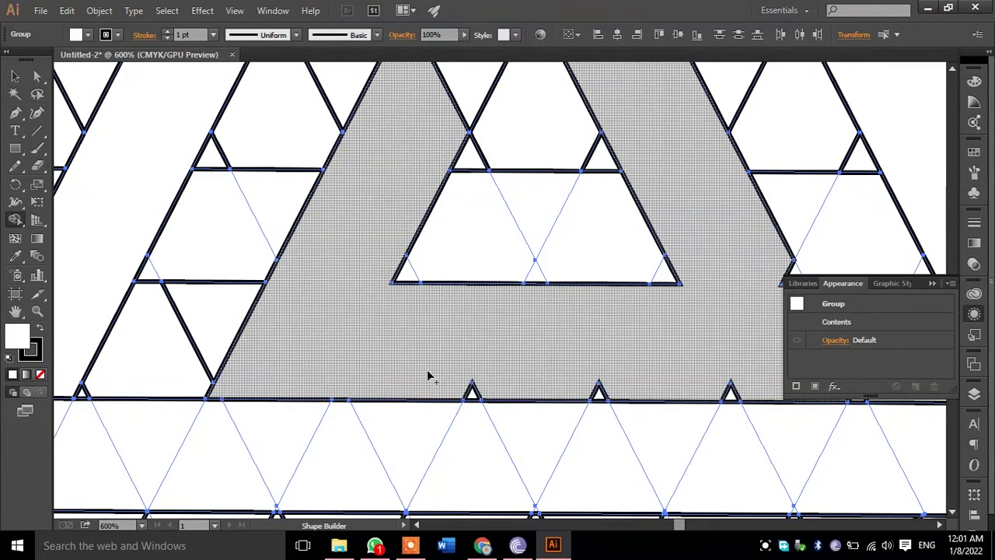
pyautogui.click(472, 391)
pyautogui.click(597, 391)
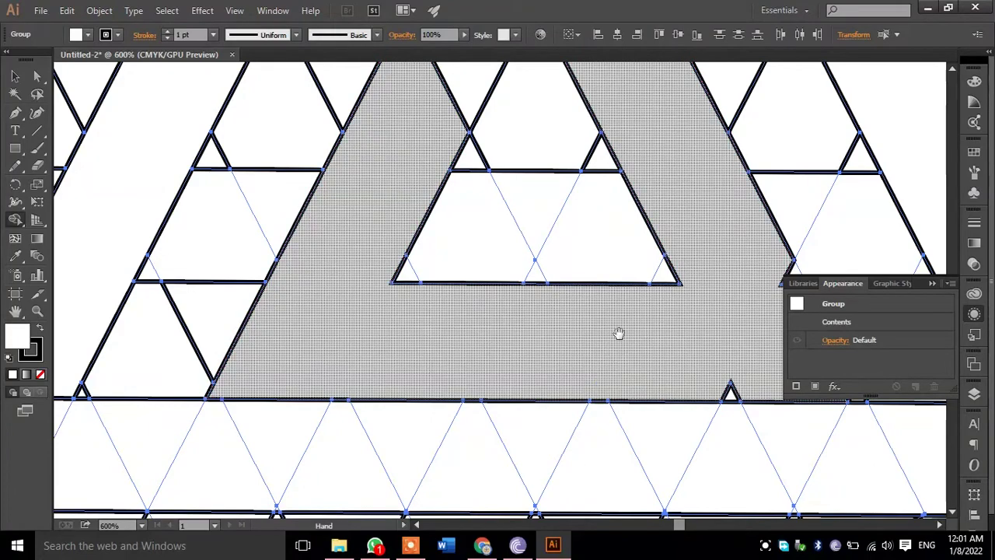
pyautogui.moveTo(619, 333); pyautogui.dragTo(289, 348)
pyautogui.click(390, 416)
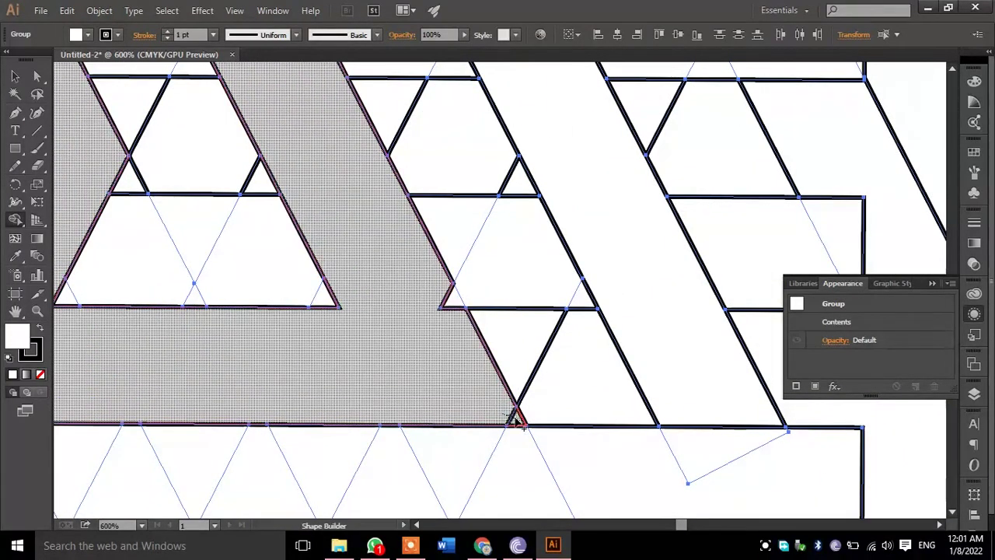
pyautogui.click(450, 307)
# Step: Merge the remaining cells and small triangle near the band's top
pyautogui.moveTo(400, 251); pyautogui.dragTo(334, 402)
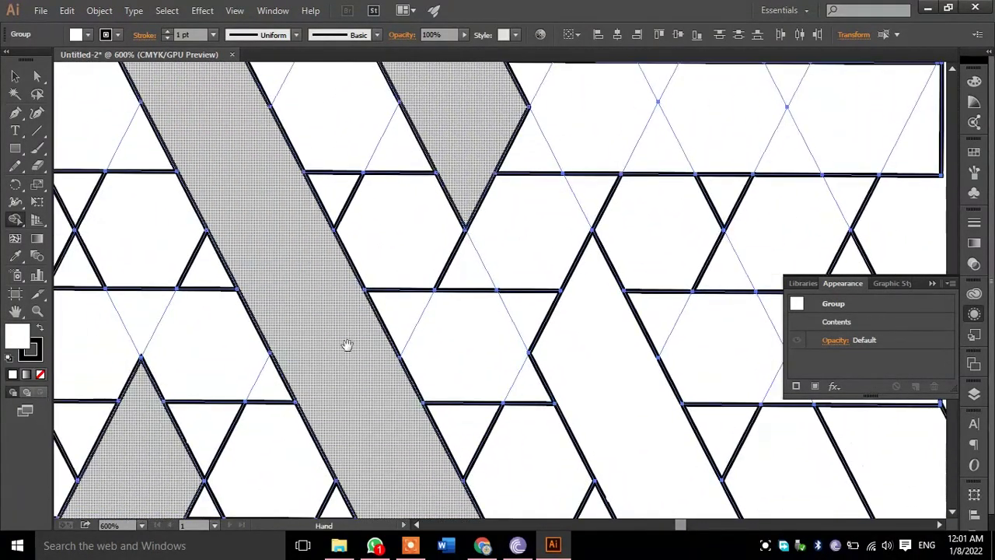
pyautogui.moveTo(345, 330); pyautogui.dragTo(461, 169)
pyautogui.moveTo(664, 516); pyautogui.dragTo(373, 288)
pyautogui.moveTo(412, 378); pyautogui.dragTo(311, 231)
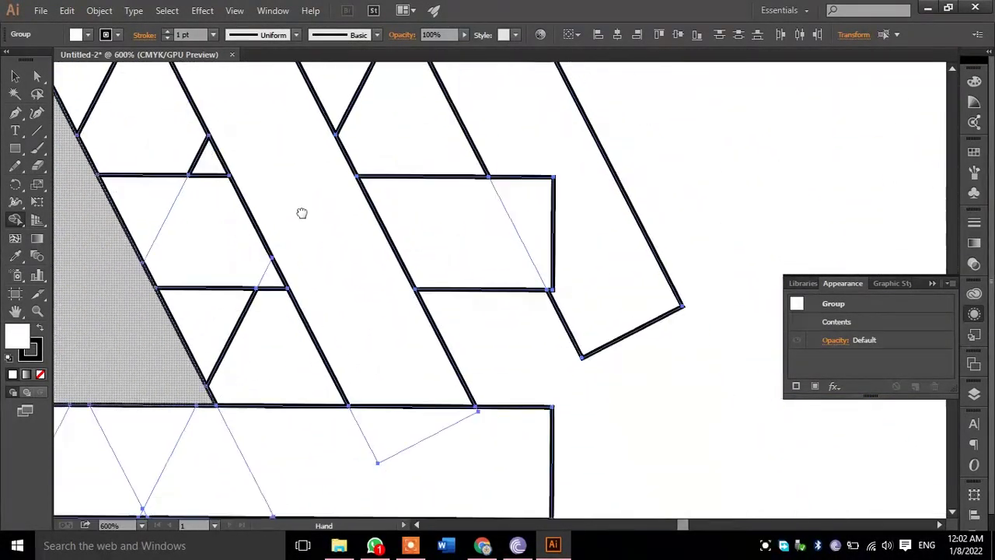
pyautogui.scroll(-3, 440, 337)
pyautogui.scroll(-2, 440, 337)
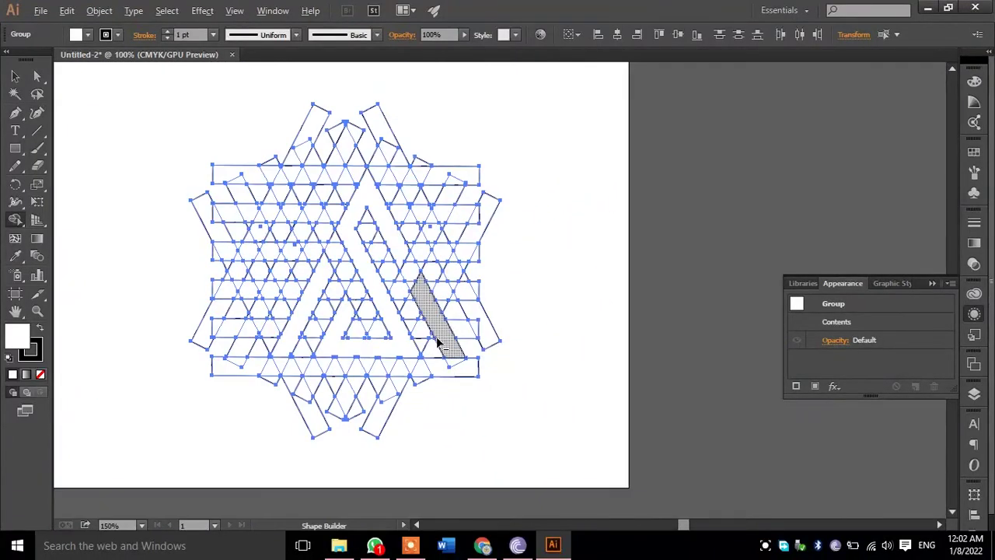
# Step: Ungroup the pattern artwork and group the horizontal bars and triangles
pyautogui.click(16, 78)
pyautogui.click(140, 153)
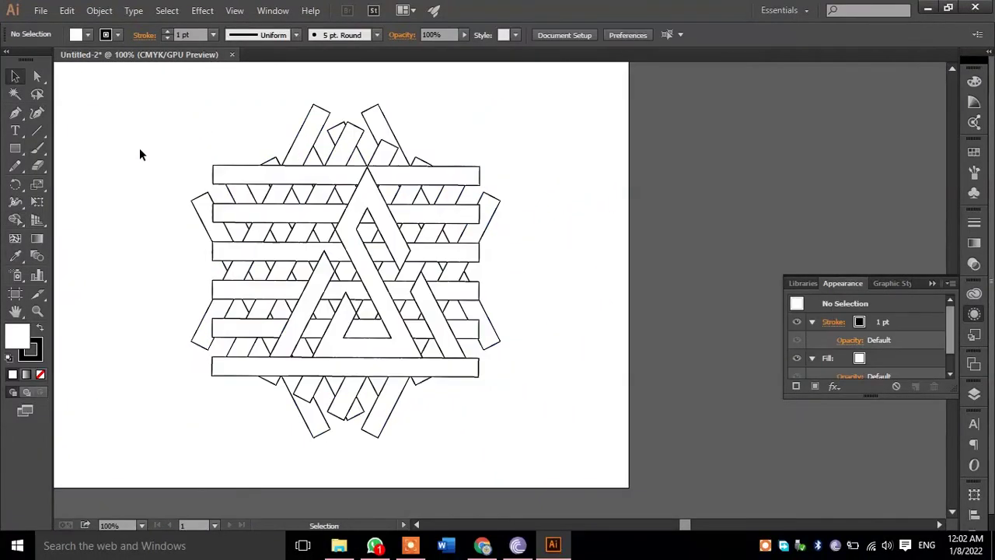
pyautogui.click(439, 326)
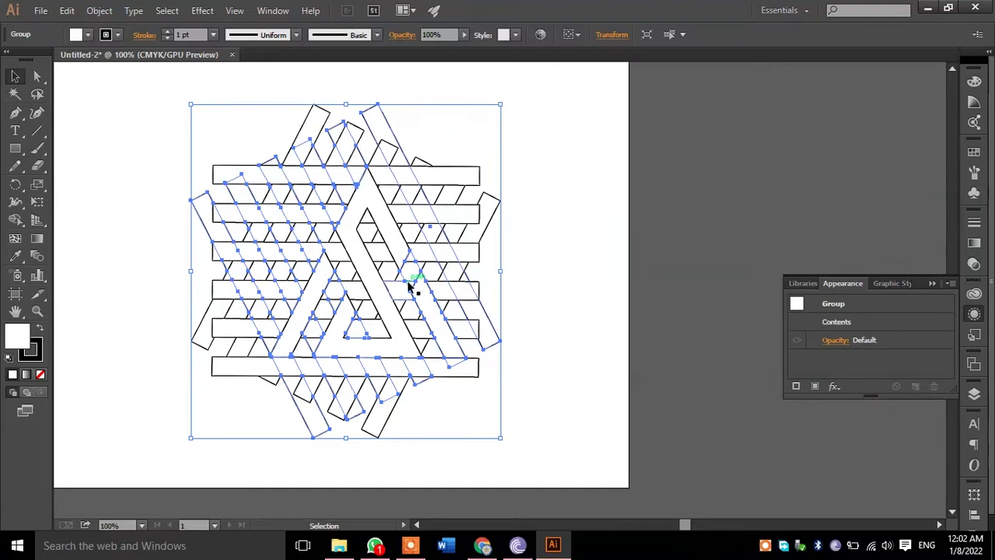
pyautogui.rightClick(408, 287)
pyautogui.click(456, 361)
pyautogui.click(556, 272)
pyautogui.click(432, 317)
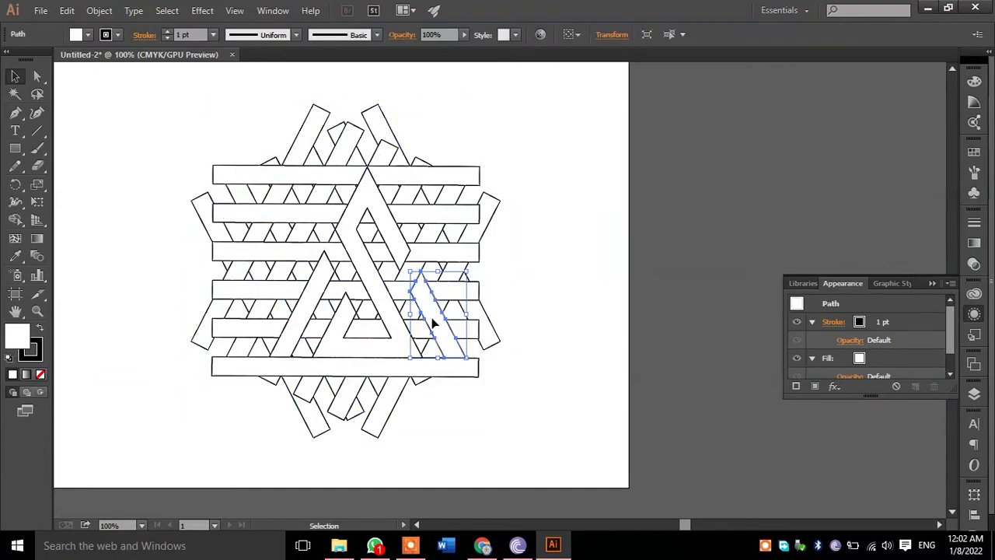
pyautogui.keyDown('shift'); pyautogui.click(400, 246); pyautogui.keyUp('shift')
pyautogui.rightClick(400, 247)
pyautogui.click(433, 315)
# Step: Ungroup the selected art and the diagonal-bar group
pyautogui.rightClick(381, 207)
pyautogui.click(442, 291)
pyautogui.click(541, 280)
pyautogui.click(319, 271)
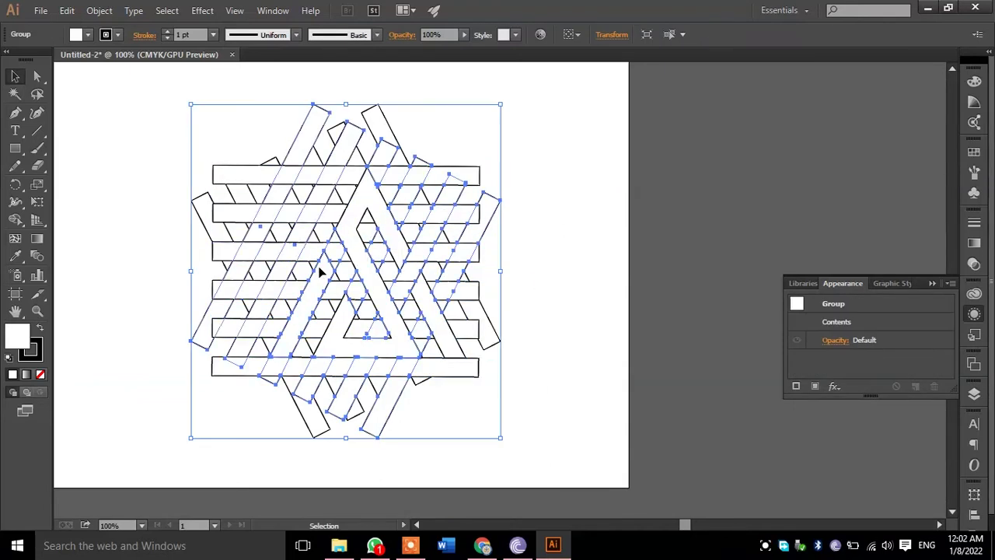
pyautogui.rightClick(318, 271)
pyautogui.click(373, 351)
pyautogui.click(536, 267)
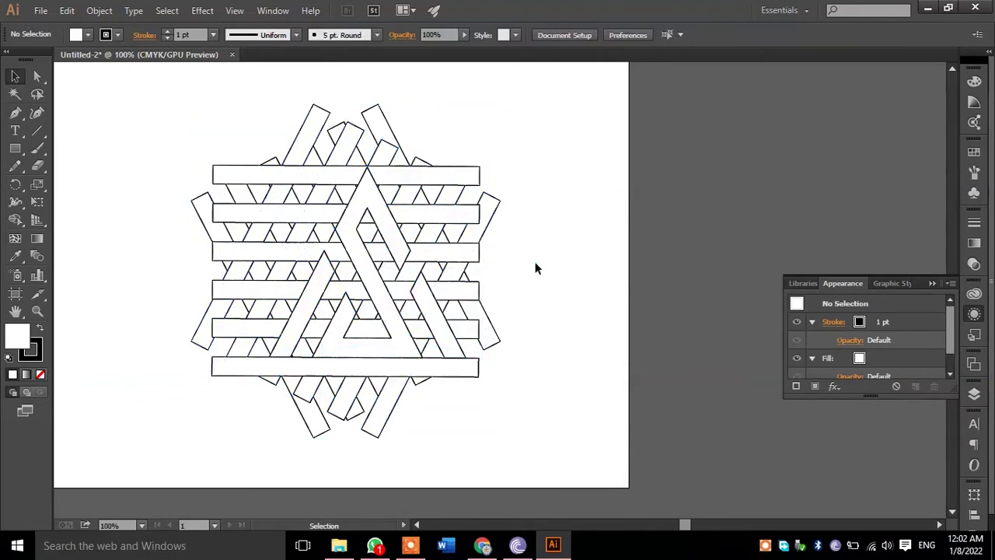
# Step: Select the three triangle bands and group them with Ctrl+G
pyautogui.click(429, 314)
pyautogui.keyDown('shift'); pyautogui.click(399, 240); pyautogui.keyUp('shift')
pyautogui.keyDown('shift'); pyautogui.click(303, 314); pyautogui.keyUp('shift')
pyautogui.hotkey('ctrl', 'g')
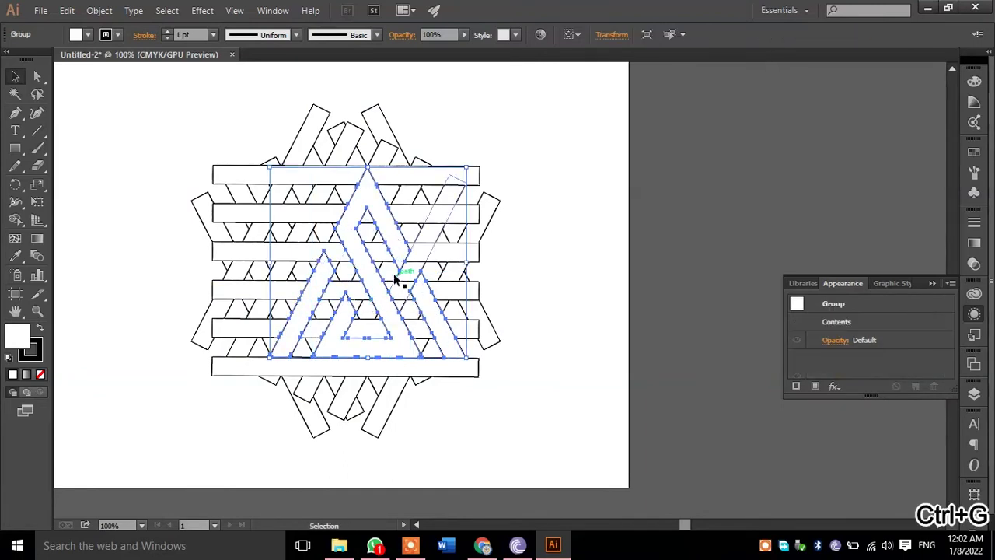
# Step: Delete the leftover star lattice and place the triangle group at the artboard's left-centre
pyautogui.moveTo(367, 271); pyautogui.dragTo(651, 236)
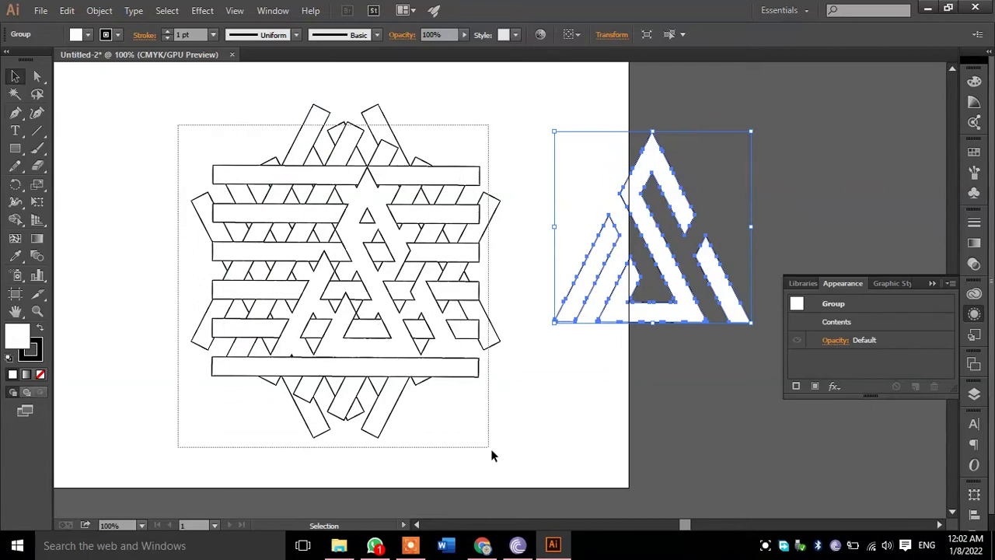
pyautogui.moveTo(178, 130); pyautogui.dragTo(505, 462)
pyautogui.press('Delete')
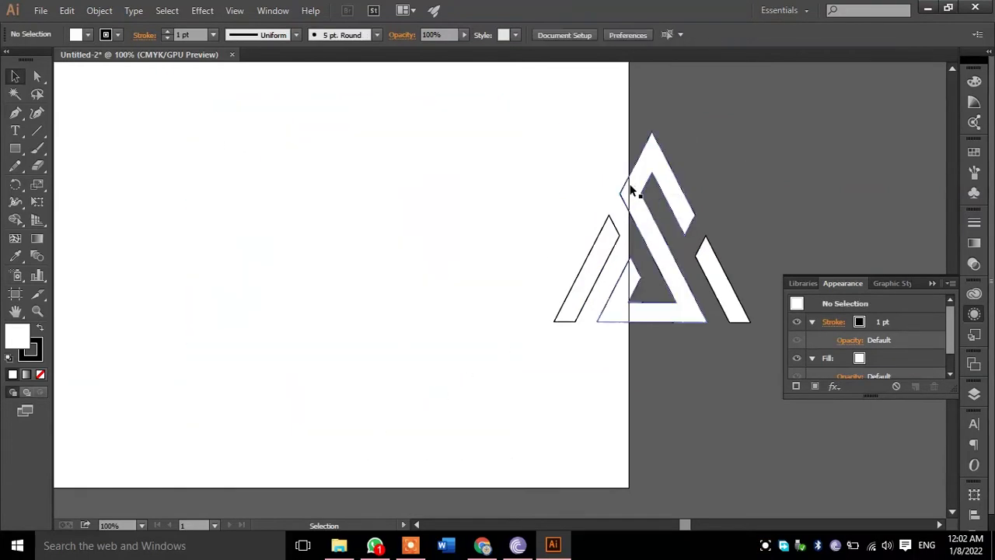
pyautogui.moveTo(638, 187); pyautogui.dragTo(269, 196)
pyautogui.rightClick(274, 194)
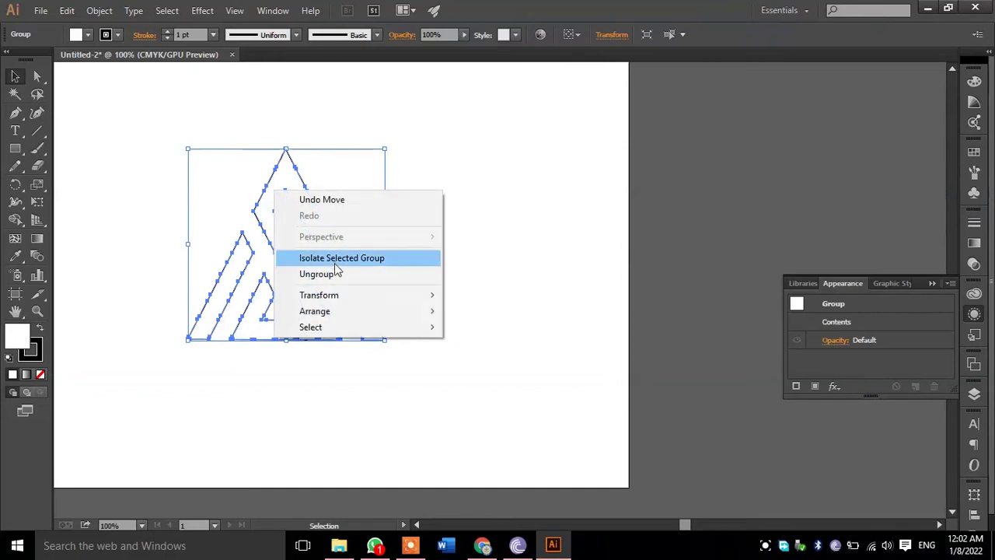
# Step: Fill the central monogram band with an orange swatch
pyautogui.click(334, 256)
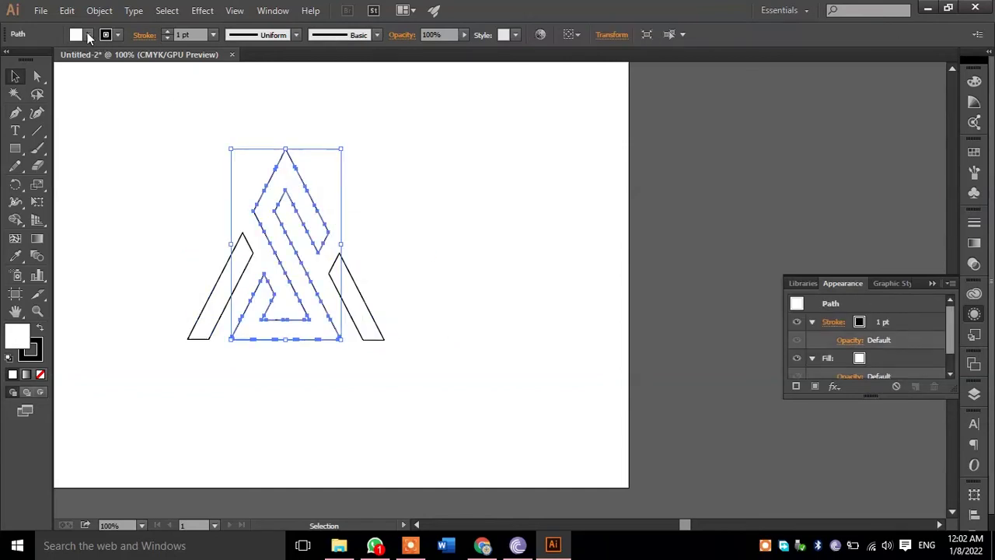
pyautogui.click(88, 35)
pyautogui.click(10, 71)
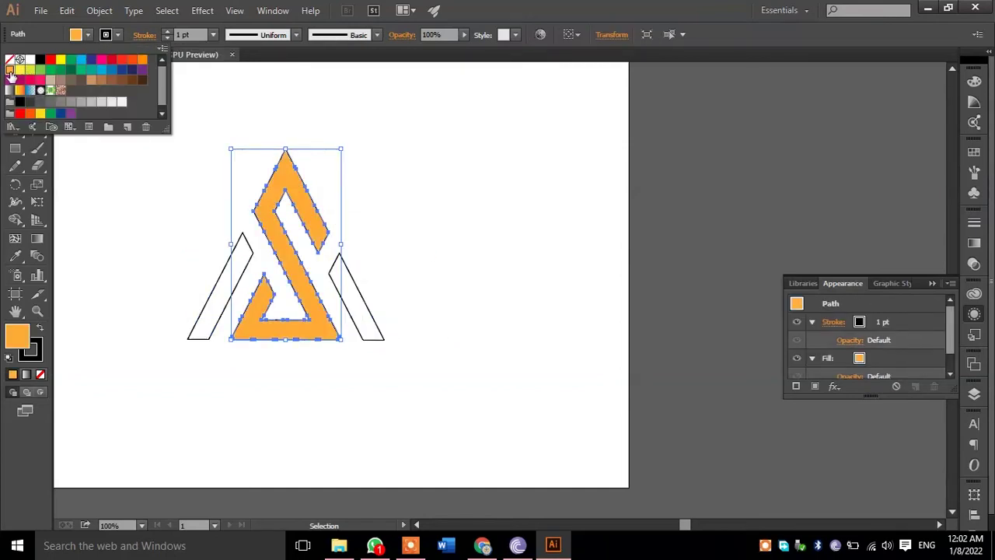
pyautogui.click(210, 314)
# Step: Fill both side strips dark grey
pyautogui.click(207, 316)
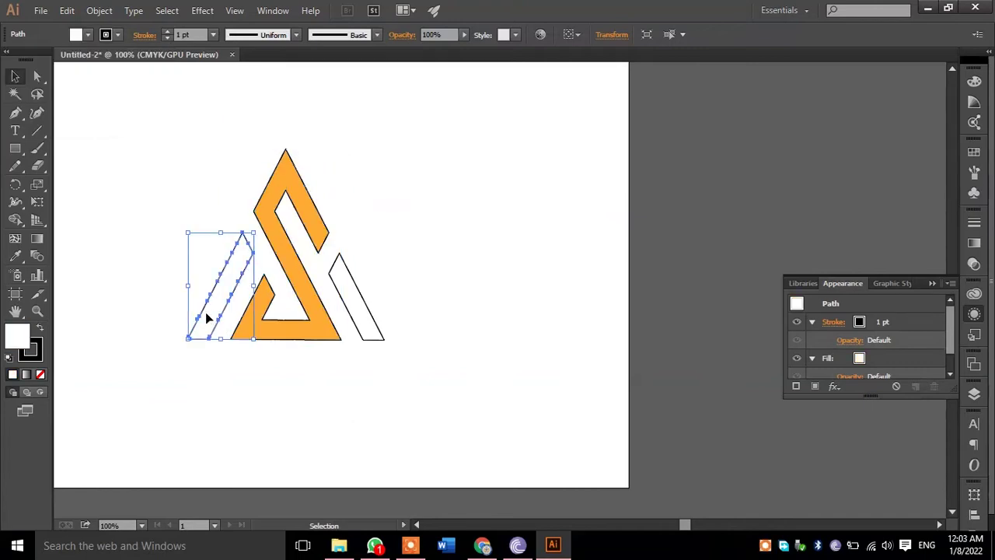
pyautogui.keyDown('shift'); pyautogui.click(347, 295); pyautogui.keyUp('shift')
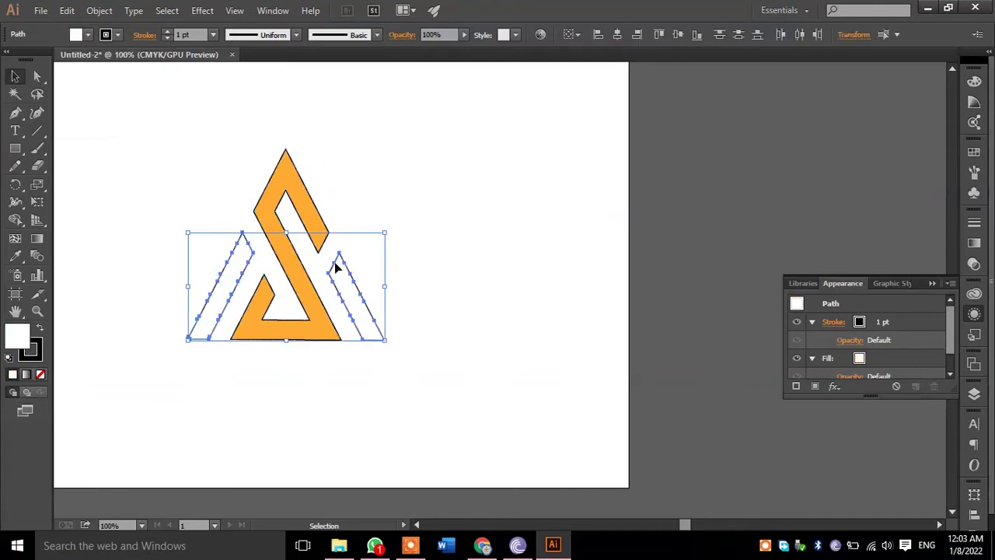
pyautogui.click(88, 34)
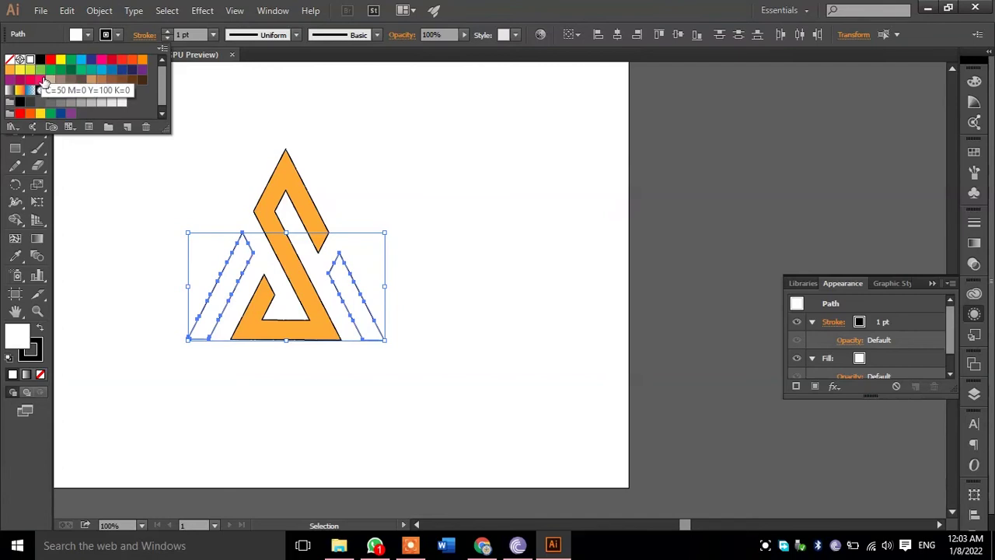
pyautogui.click(40, 102)
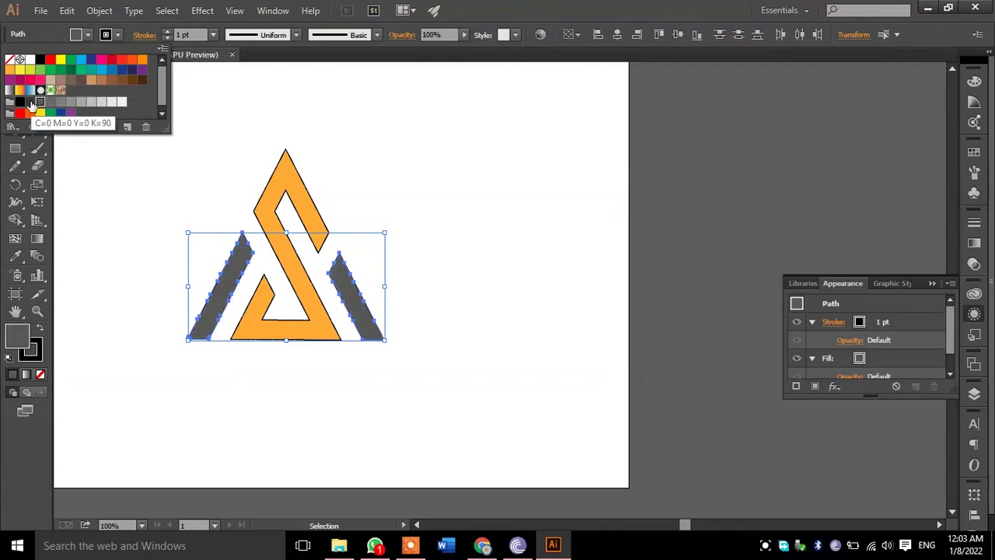
pyautogui.click(31, 102)
pyautogui.click(20, 102)
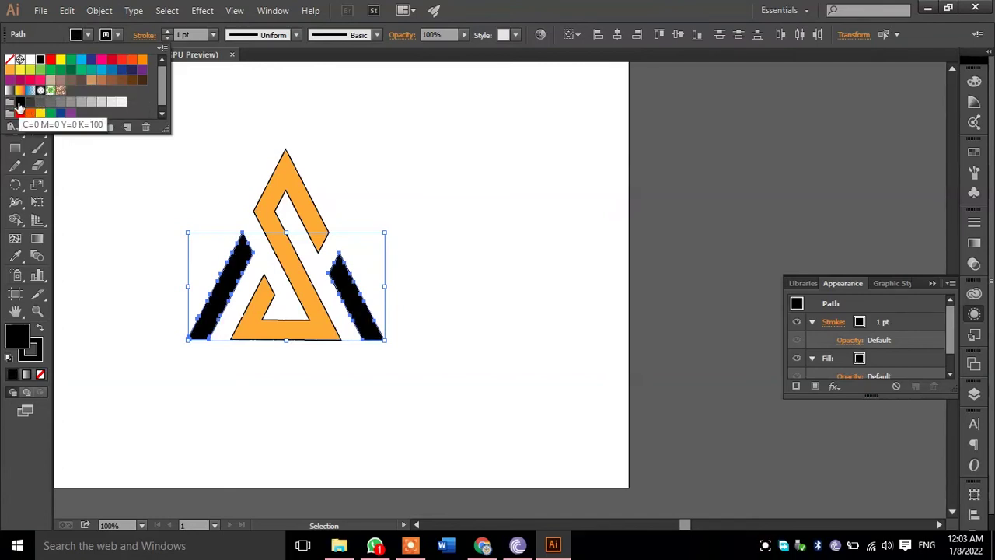
pyautogui.click(30, 102)
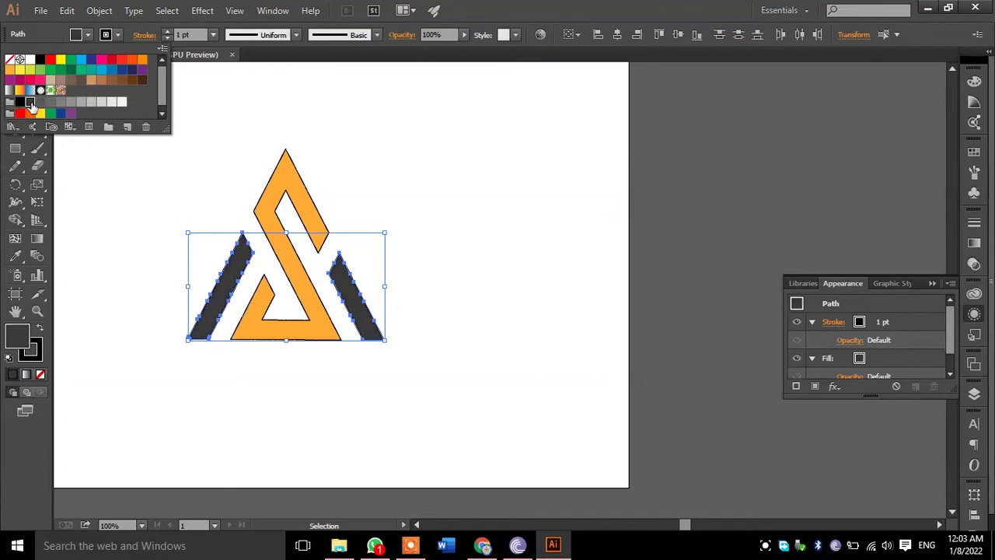
pyautogui.click(237, 111)
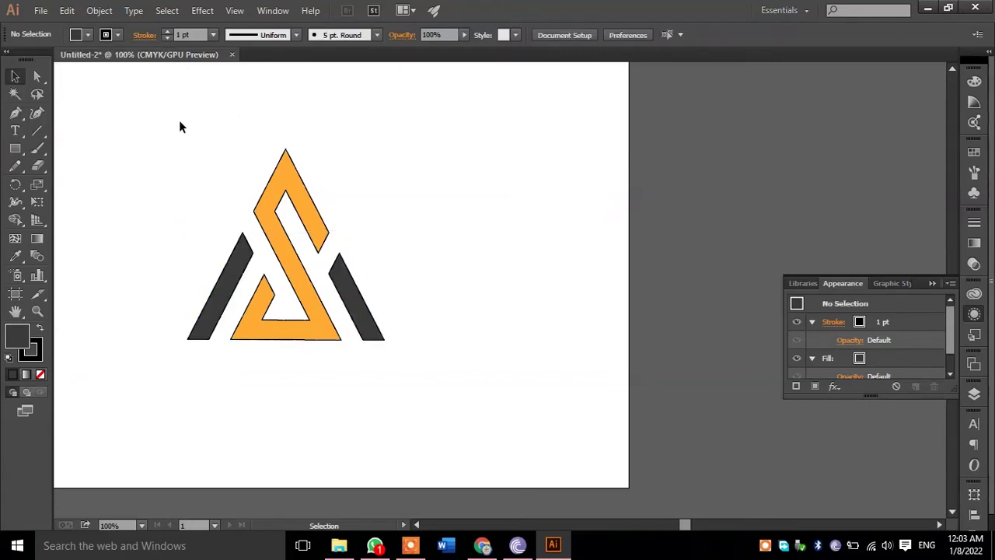
# Step: Set the stroke of all logo shapes to None and group the logo
pyautogui.moveTo(183, 125); pyautogui.dragTo(355, 349)
pyautogui.click(36, 355)
pyautogui.click(41, 376)
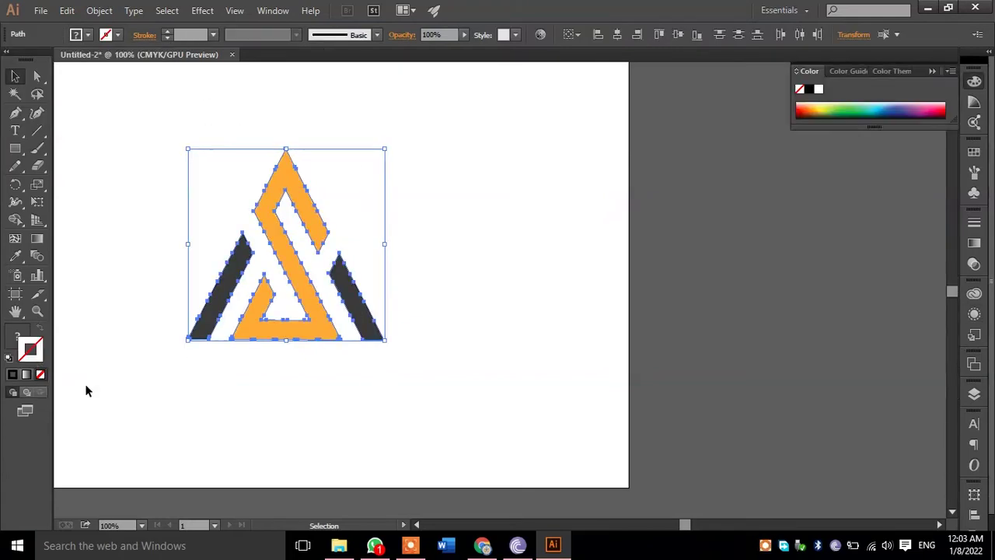
pyautogui.click(148, 412)
pyautogui.moveTo(160, 175); pyautogui.dragTo(436, 430)
pyautogui.hotkey('ctrl', 'g')
pyautogui.click(221, 161)
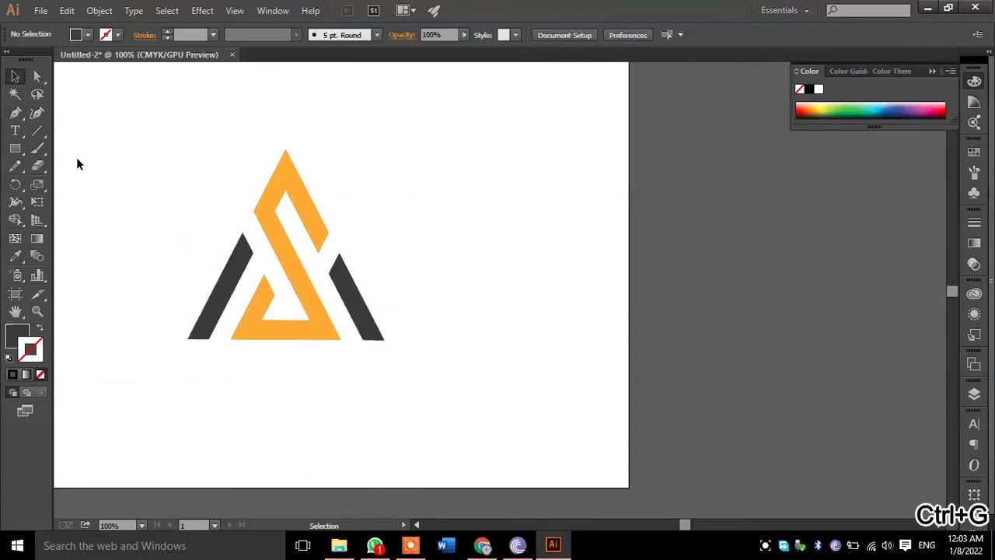
pyautogui.moveTo(15, 148); pyautogui.dragTo(70, 184)
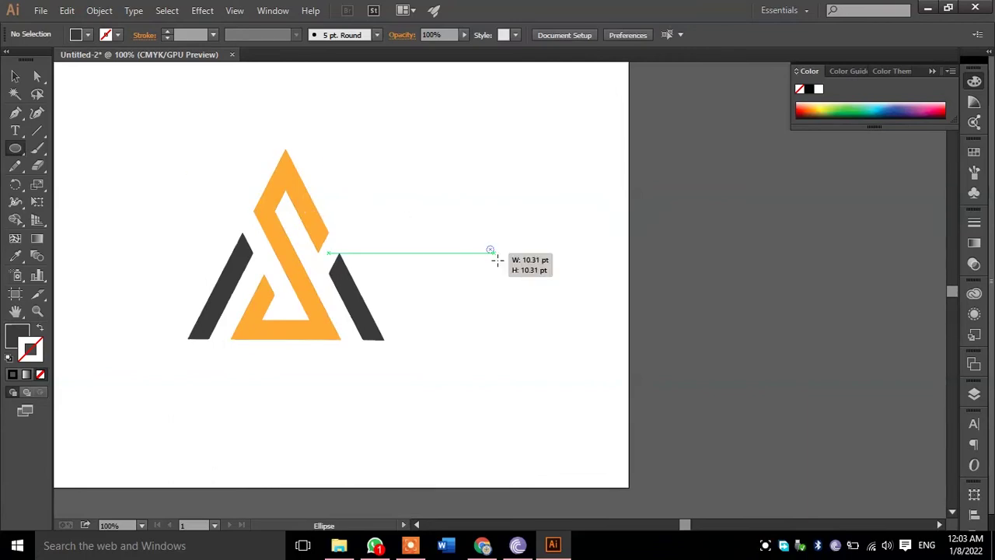
# Step: Draw an unfilled circle outline, move it over the logo, and shrink the logo to fit inside
pyautogui.moveTo(490, 249); pyautogui.dragTo(568, 369)
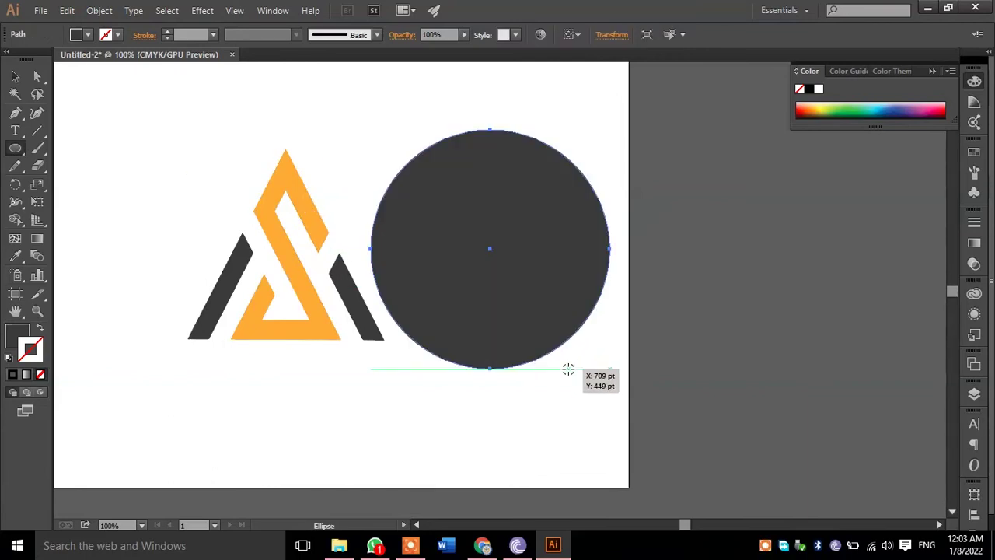
pyautogui.click(39, 330)
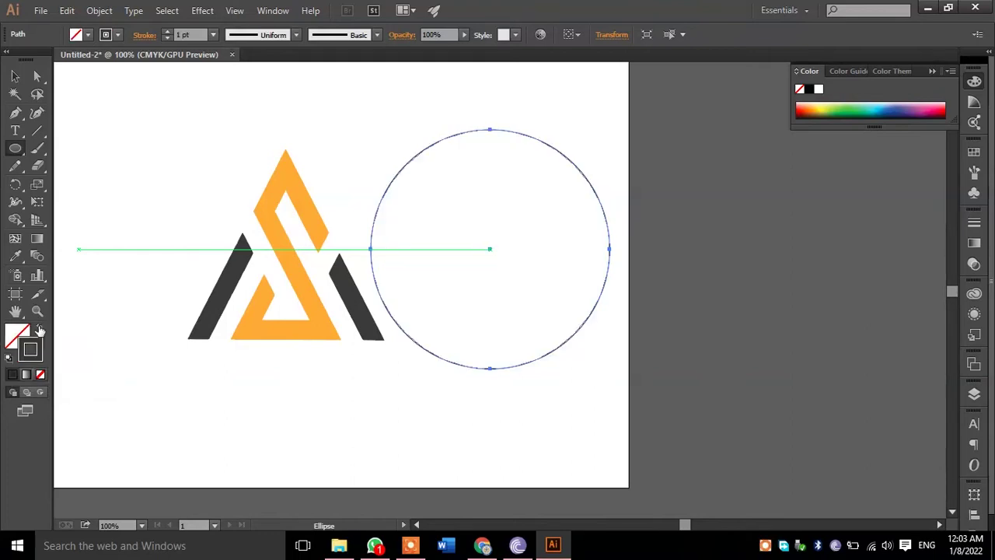
pyautogui.press('v')
pyautogui.moveTo(460, 137); pyautogui.dragTo(257, 155)
pyautogui.click(277, 227)
pyautogui.moveTo(385, 340); pyautogui.dragTo(372, 328)
# Step: Paste a copy of the circle and logo in front, then shrink it into an inner ring
pyautogui.moveTo(160, 123); pyautogui.dragTo(360, 304)
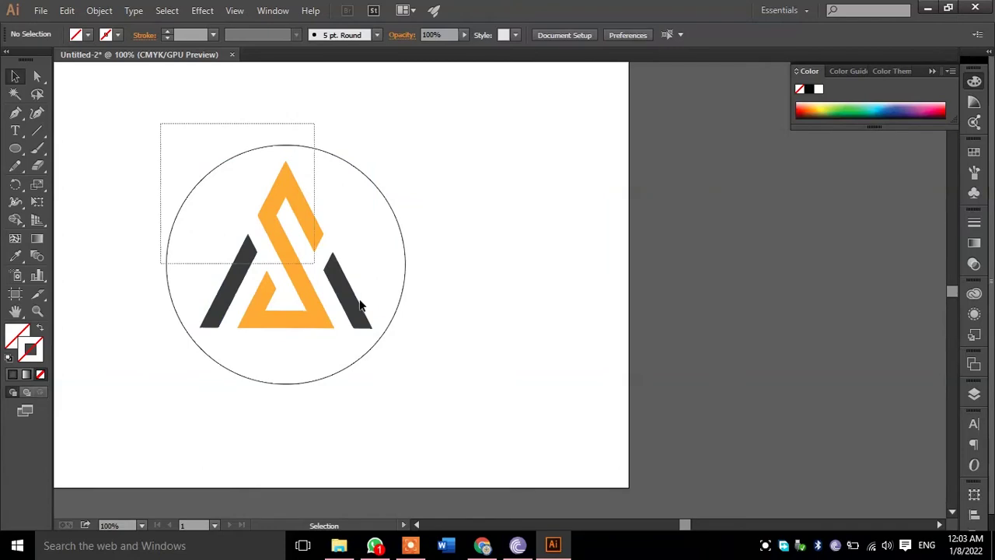
pyautogui.hotkey('ctrl', 'c')
pyautogui.click(67, 10)
pyautogui.click(90, 81)
pyautogui.click(66, 10)
pyautogui.click(101, 113)
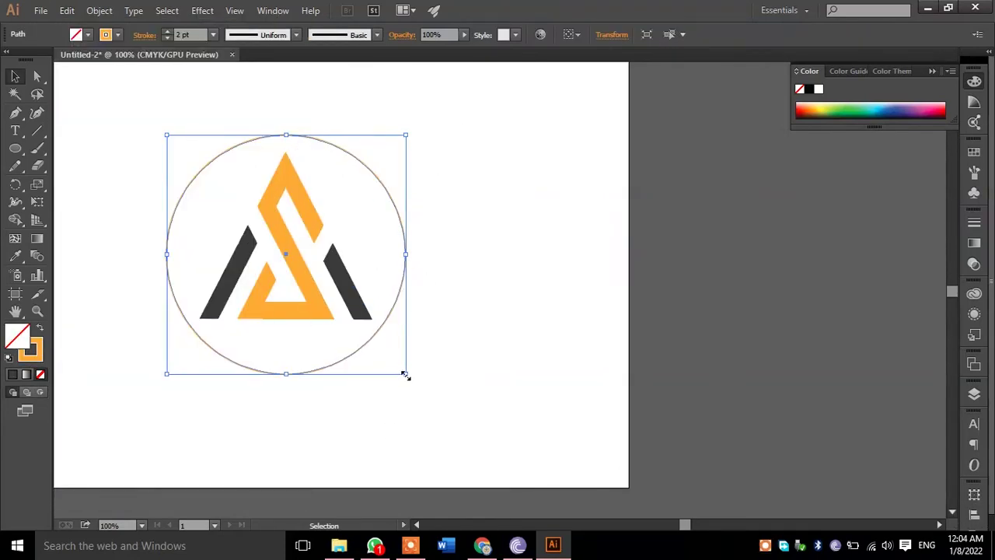
pyautogui.moveTo(405, 375); pyautogui.dragTo(399, 371)
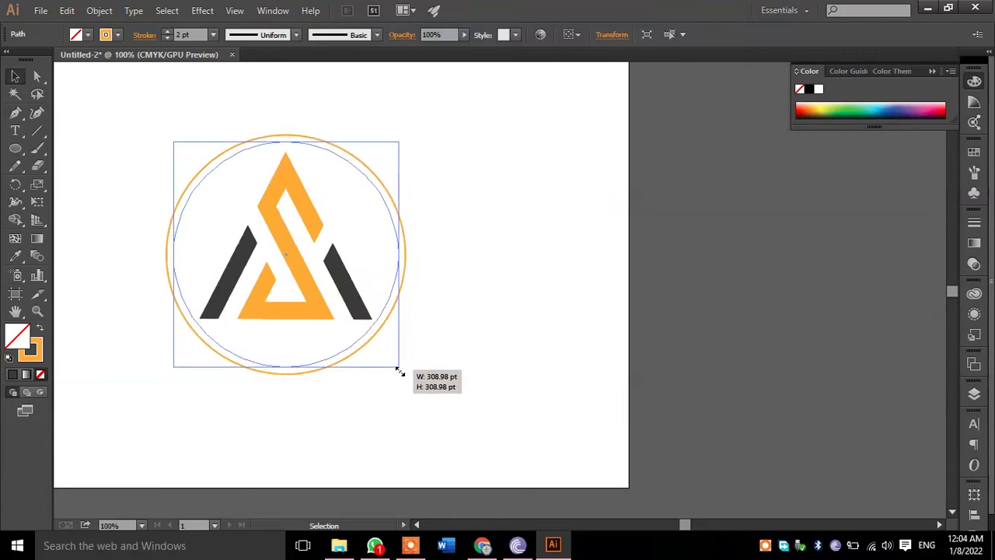
# Step: Deselect the circles and zoom to view the whole artboard
pyautogui.click(429, 295)
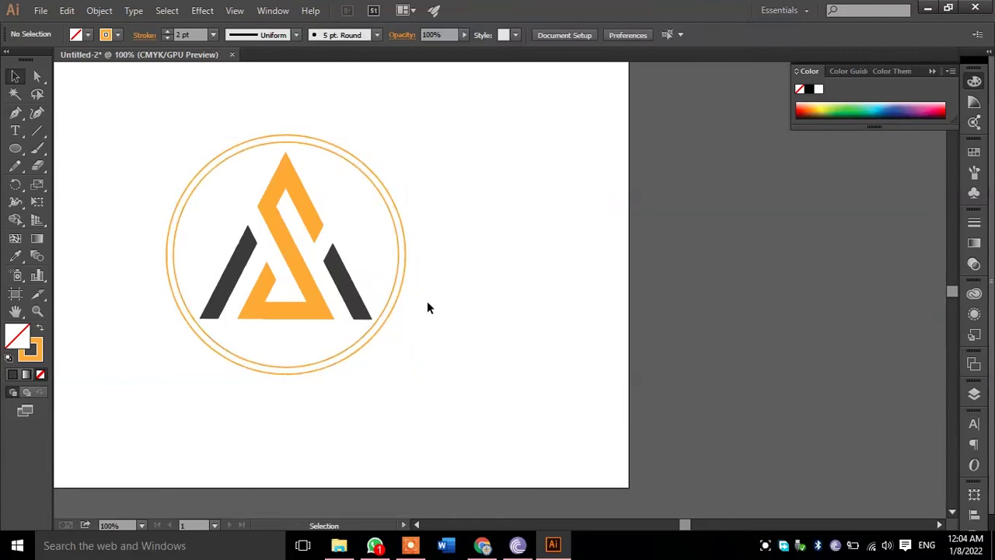
pyautogui.click(239, 148)
pyautogui.hotkey('ctrl', '-')
pyautogui.hotkey('ctrl', '-')
pyautogui.click(480, 253)
pyautogui.hotkey('ctrl', '+')
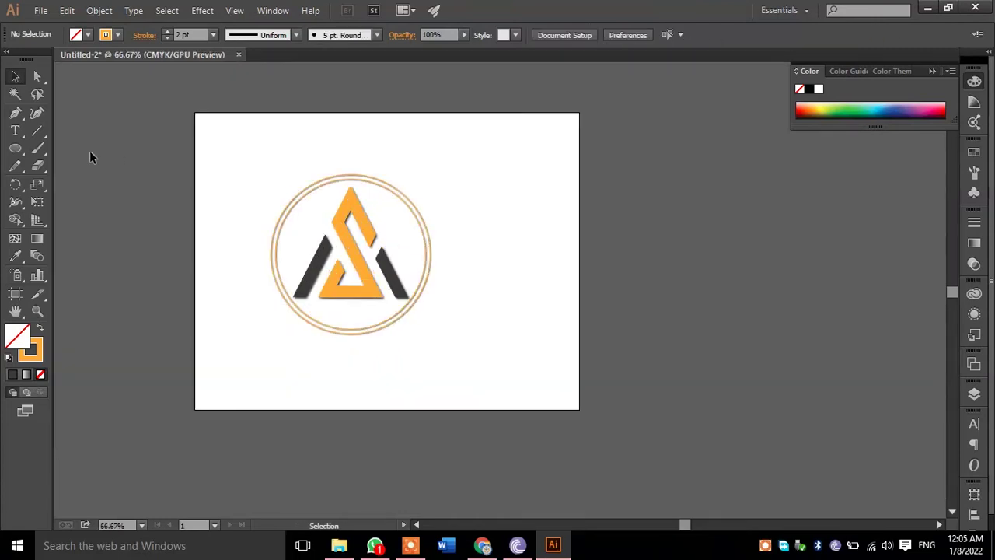
pyautogui.moveTo(19, 151); pyautogui.dragTo(74, 147)
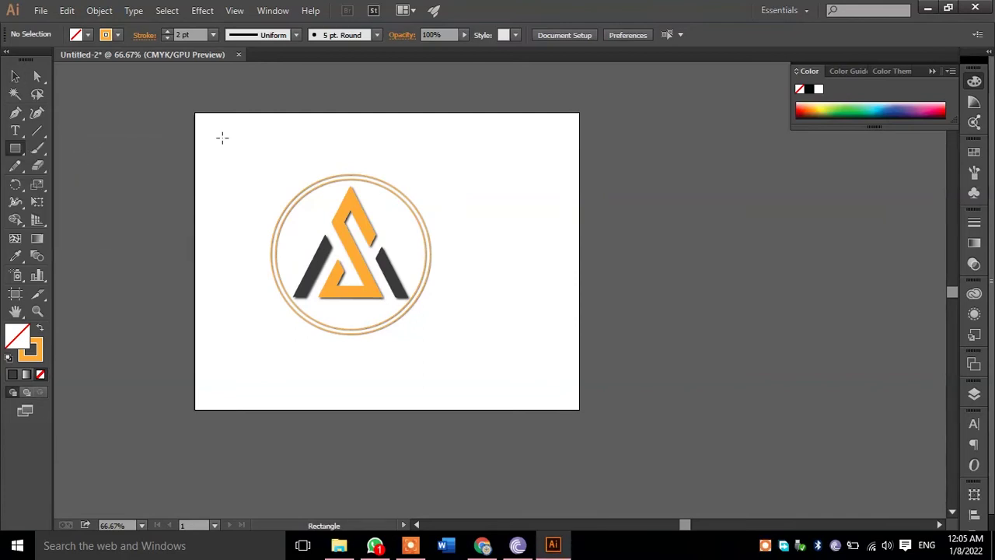
# Step: Draw a full-artboard rectangle filled teal with no outline
pyautogui.moveTo(194, 112); pyautogui.dragTo(578, 409)
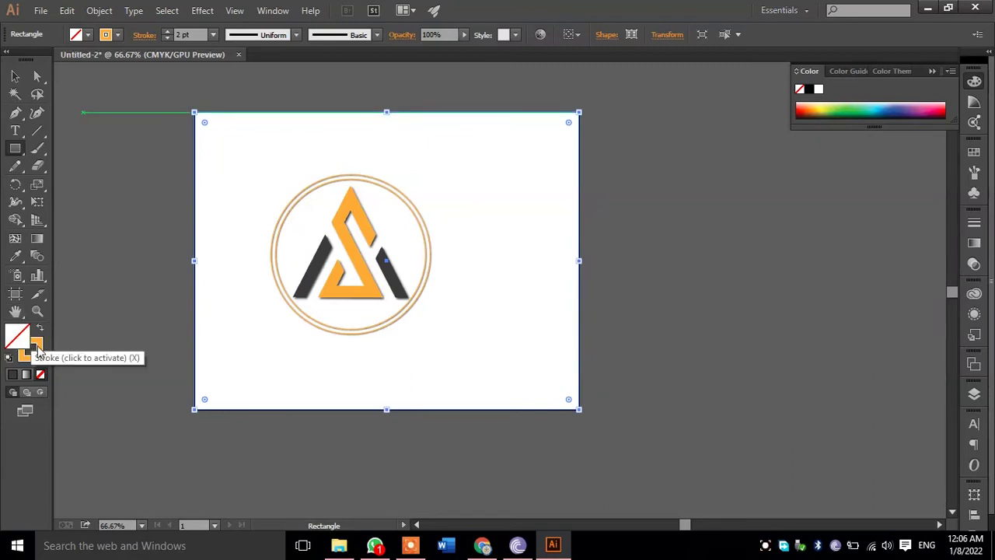
pyautogui.click(87, 34)
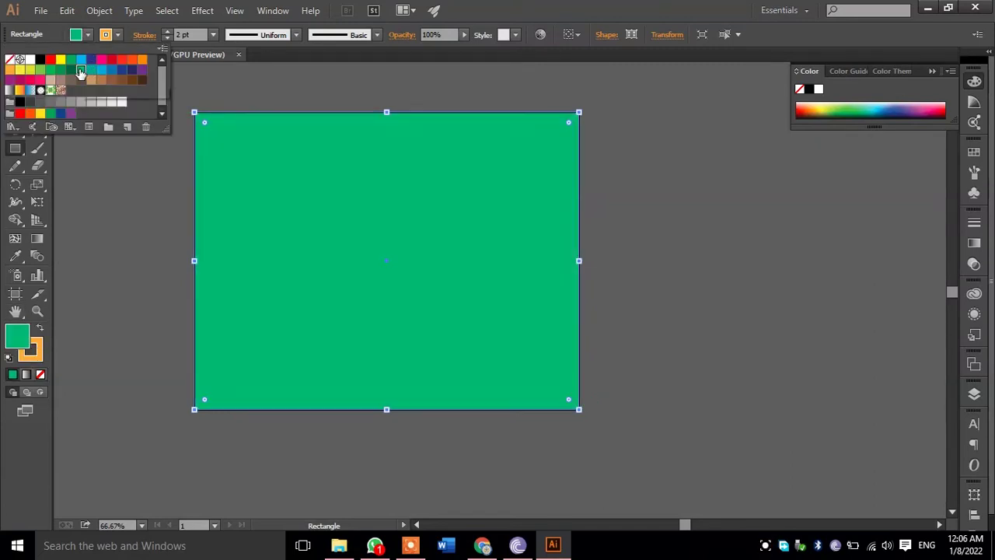
pyautogui.click(81, 69)
pyautogui.click(91, 71)
pyautogui.click(55, 22)
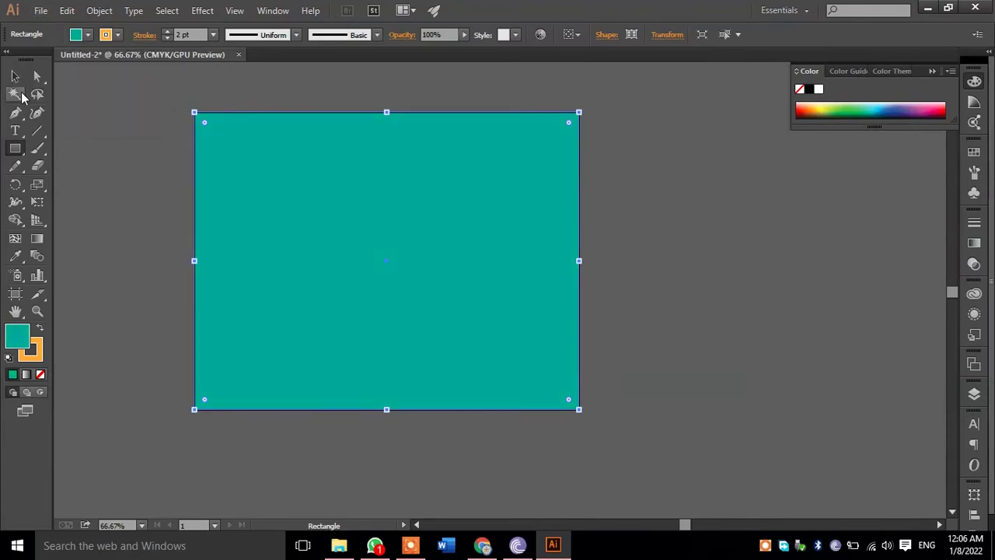
pyautogui.click(15, 75)
pyautogui.click(33, 351)
pyautogui.click(40, 376)
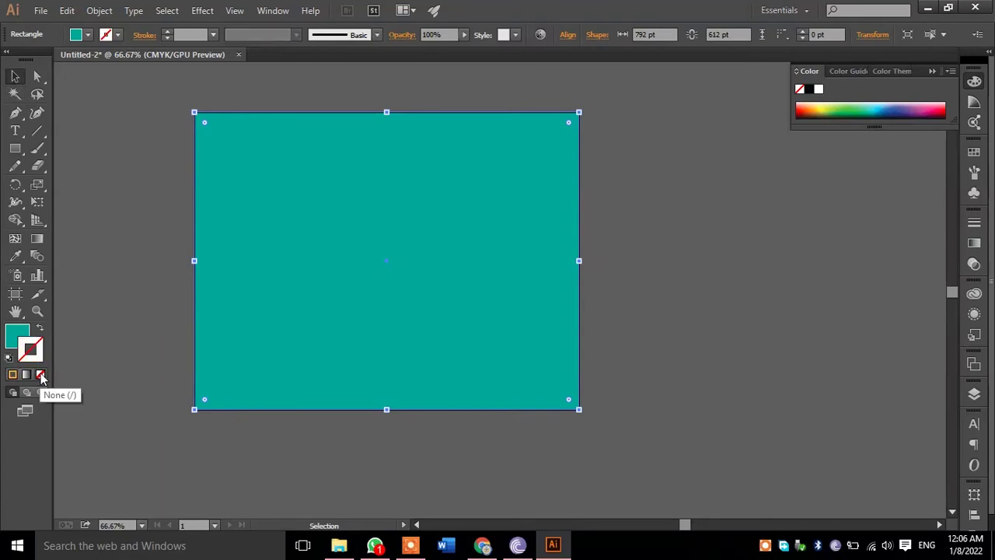
# Step: Send the teal rectangle behind the logo
pyautogui.click(123, 217)
pyautogui.click(400, 266)
pyautogui.rightClick(401, 267)
pyautogui.moveTo(441, 474)
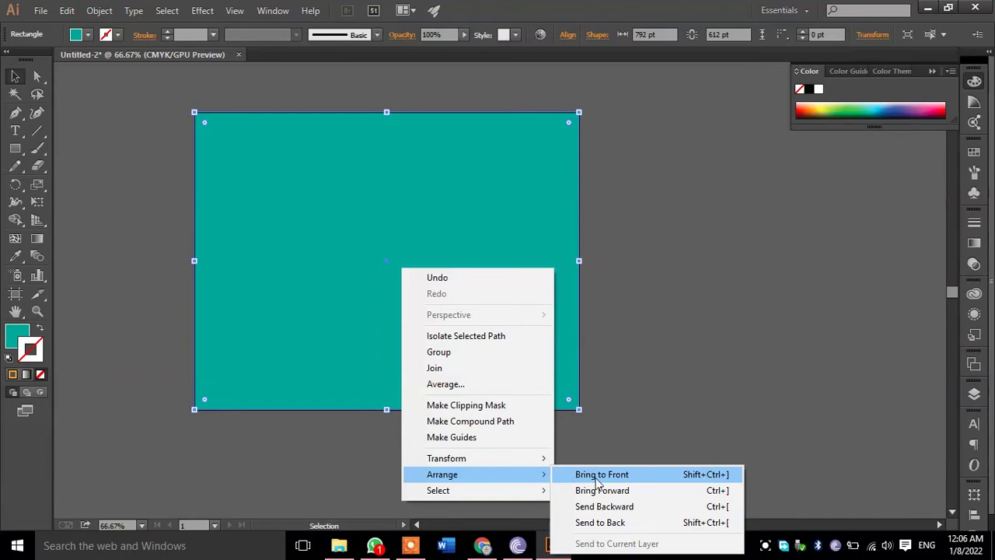
pyautogui.click(603, 522)
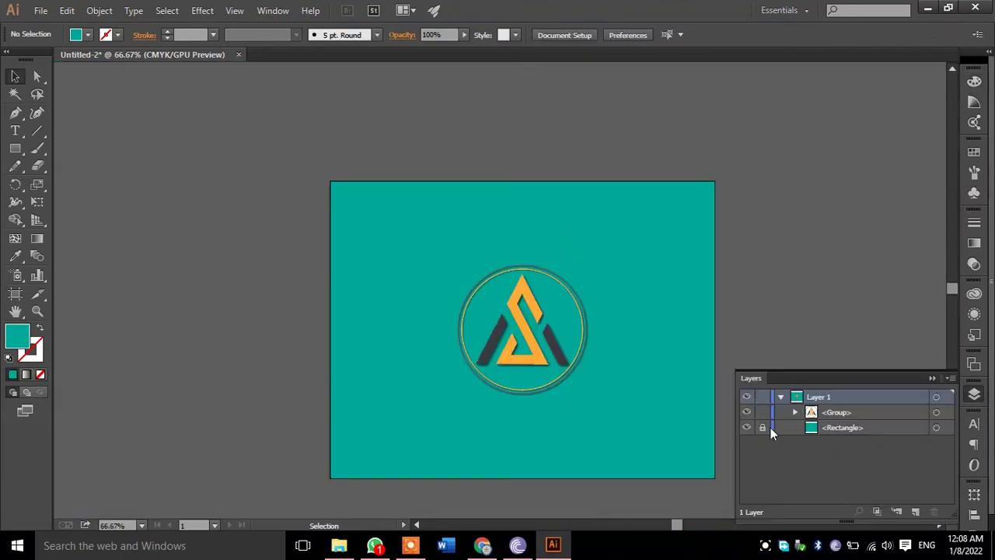
# Step: Unlock the background and give it a white-to-teal linear gradient, teal stop near 56%
pyautogui.click(762, 427)
pyautogui.click(642, 358)
pyautogui.click(974, 242)
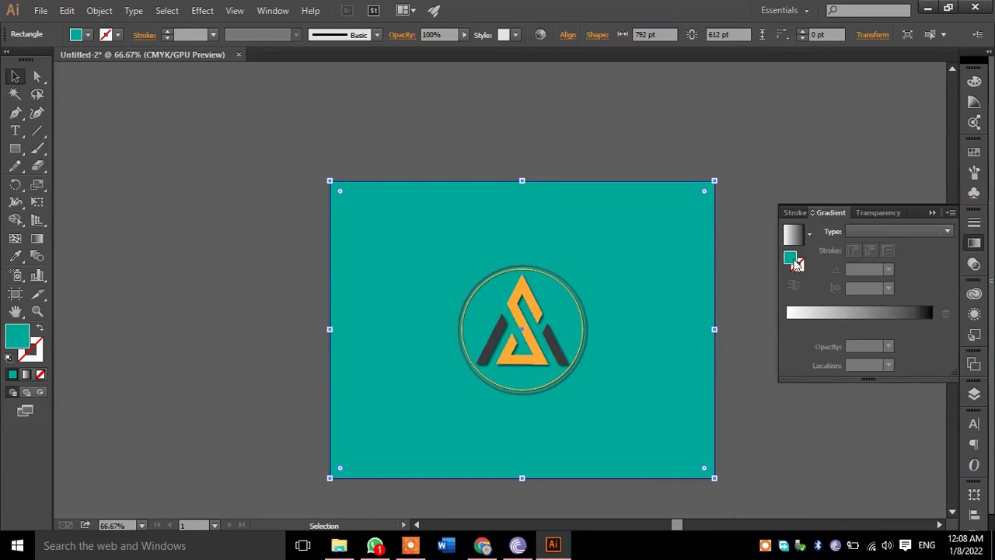
pyautogui.click(859, 312)
pyautogui.moveTo(932, 324)
pyautogui.mouseDown()
pyautogui.moveTo(903, 342)
pyautogui.moveTo(870, 324)
pyautogui.mouseUp()
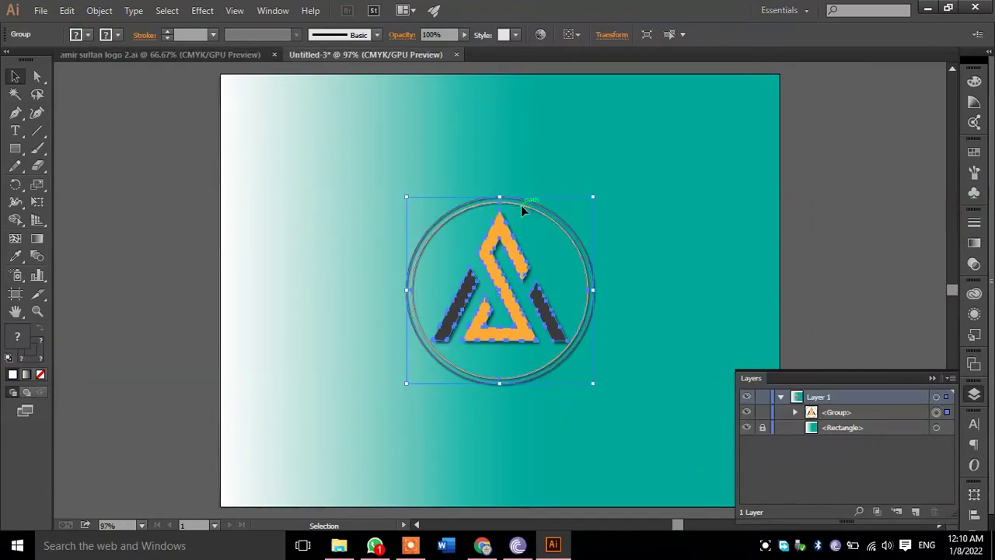
pyautogui.rightClick(520, 205)
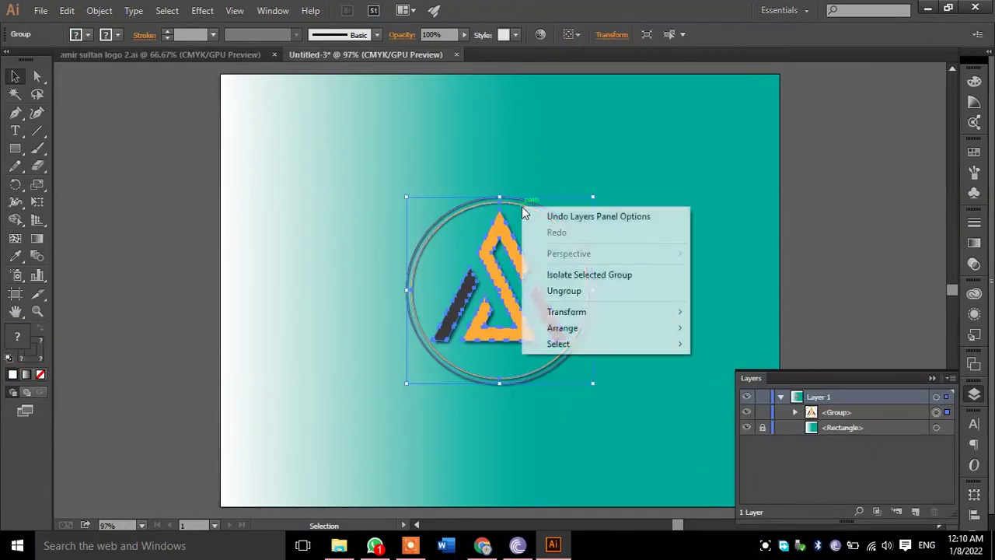
# Step: Ungroup the emblem and type VILLAGE VLOG VIDS along the inner circle's top edge
pyautogui.click(575, 290)
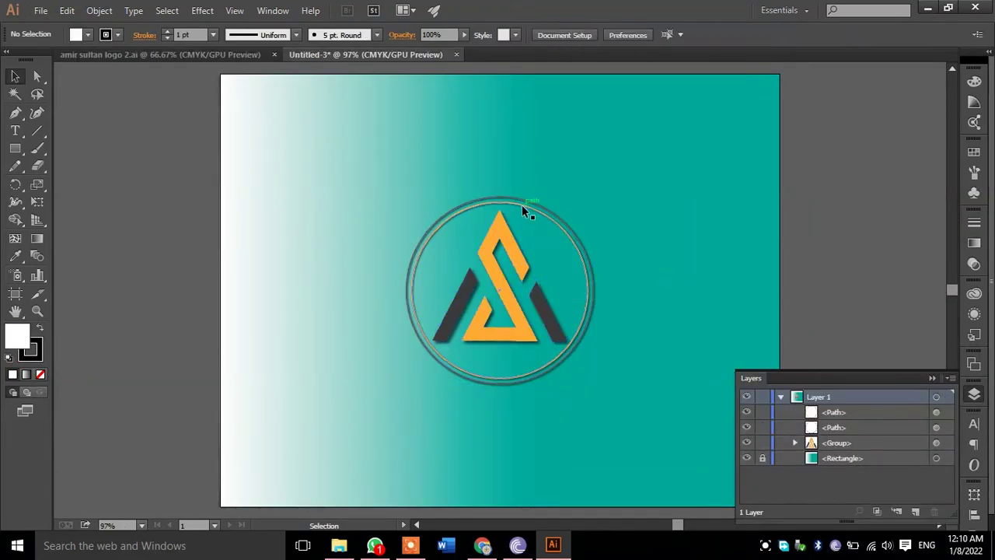
pyautogui.click(521, 204)
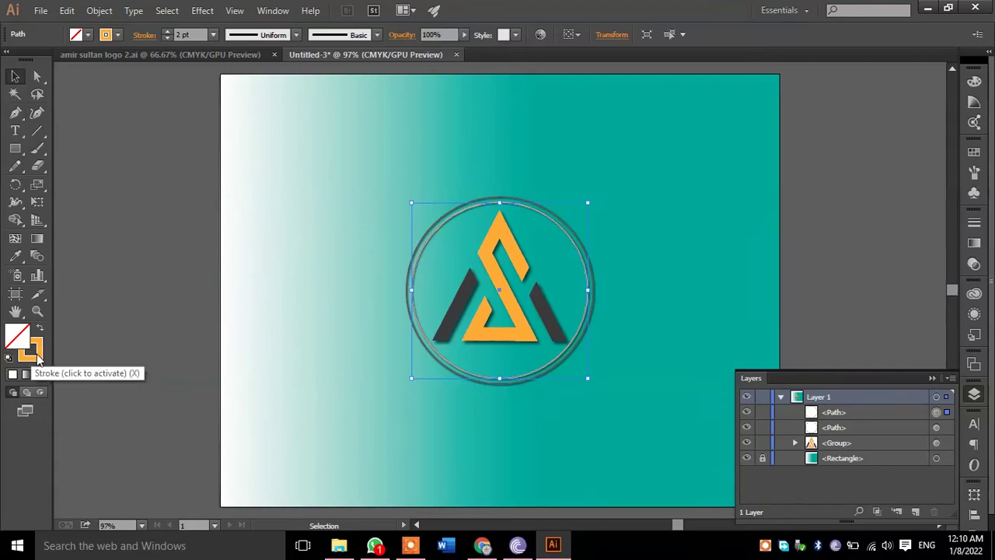
pyautogui.click(17, 132)
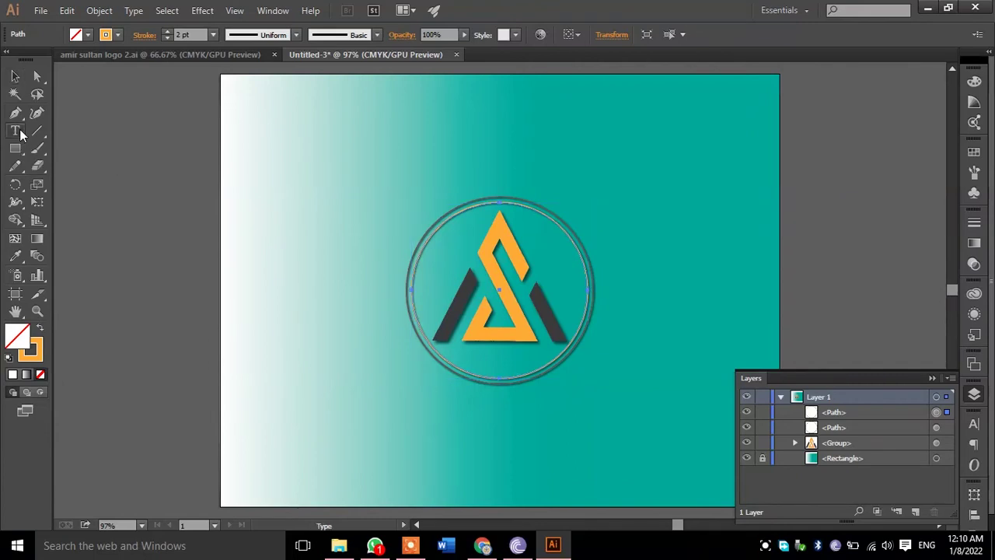
pyautogui.moveTo(18, 132); pyautogui.dragTo(82, 167)
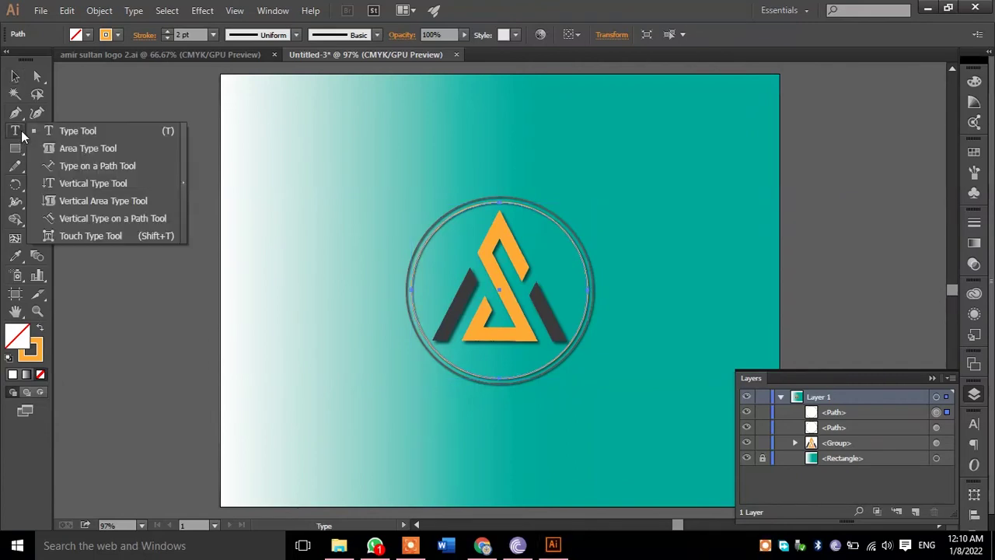
pyautogui.click(88, 166)
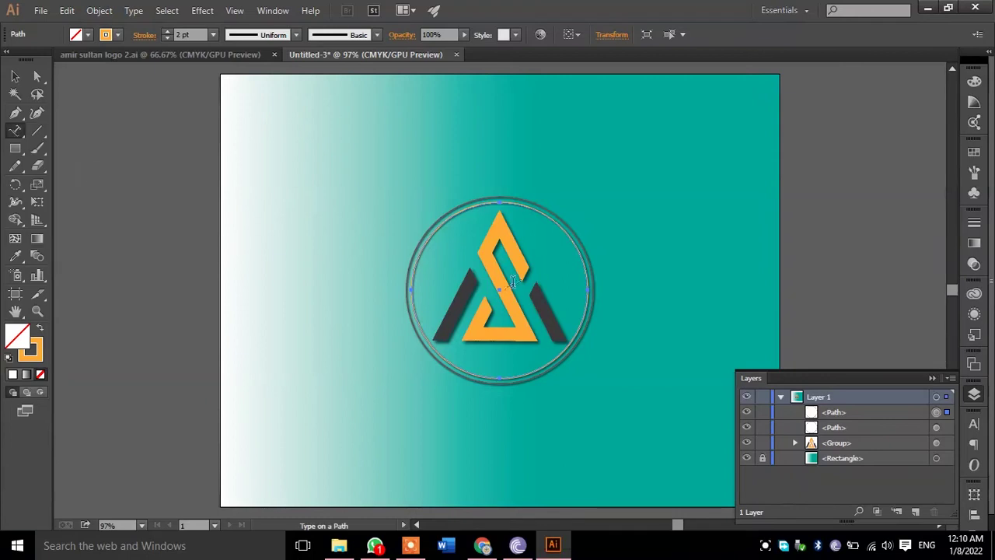
pyautogui.click(493, 202)
pyautogui.write('VILLAGE VLOG')
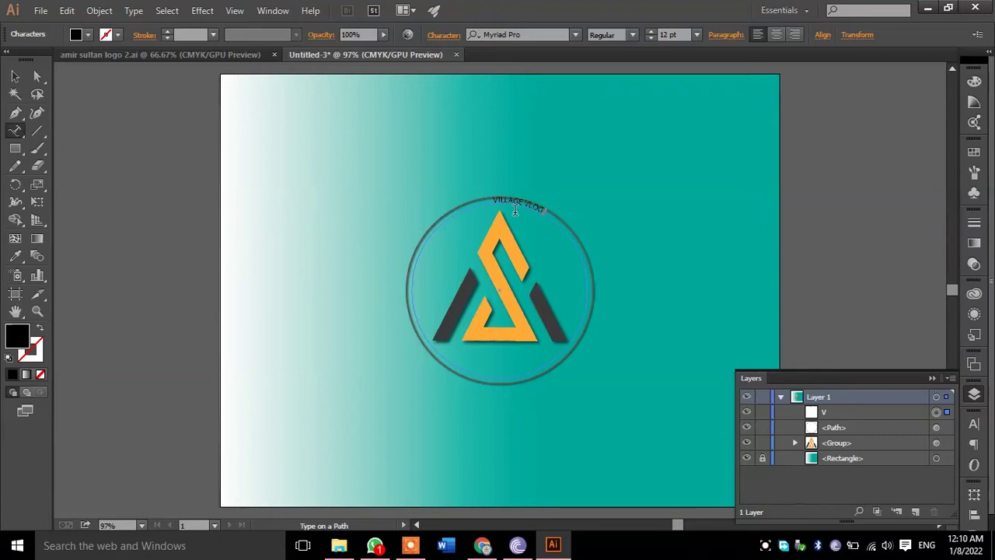
pyautogui.write(' VIDS')
pyautogui.press('Escape')
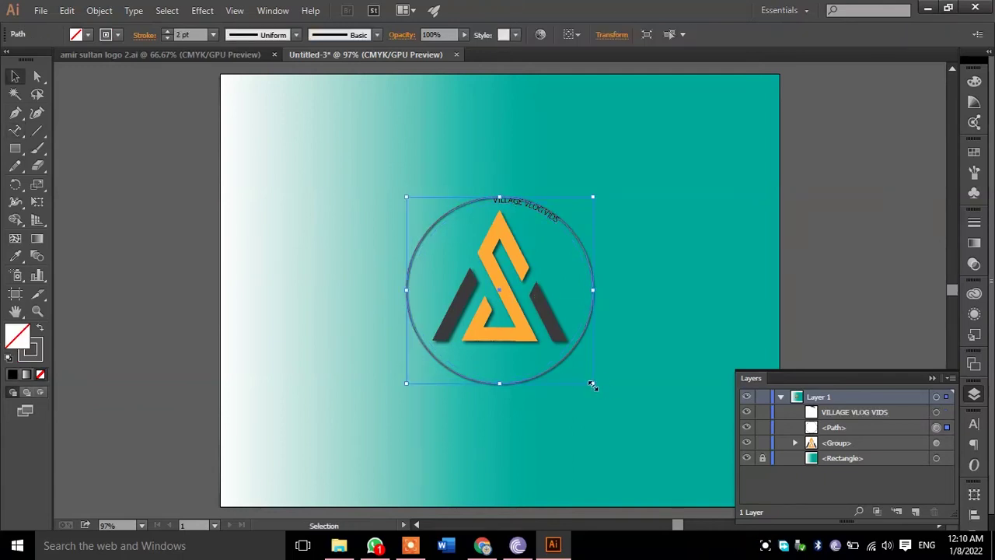
# Step: Enlarge the outer ring and rotate the curved text around the circle
pyautogui.moveTo(592, 384); pyautogui.dragTo(647, 438)
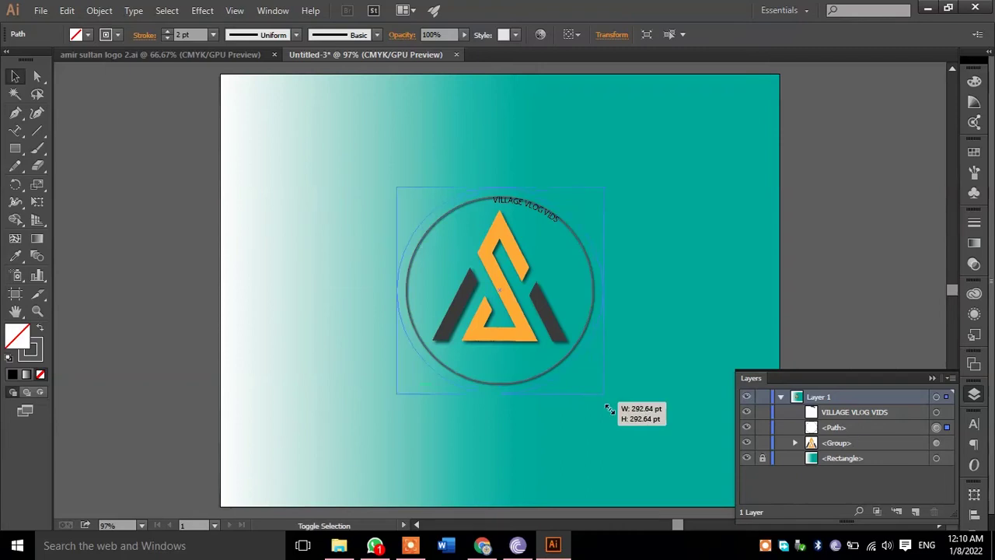
pyautogui.click(506, 197)
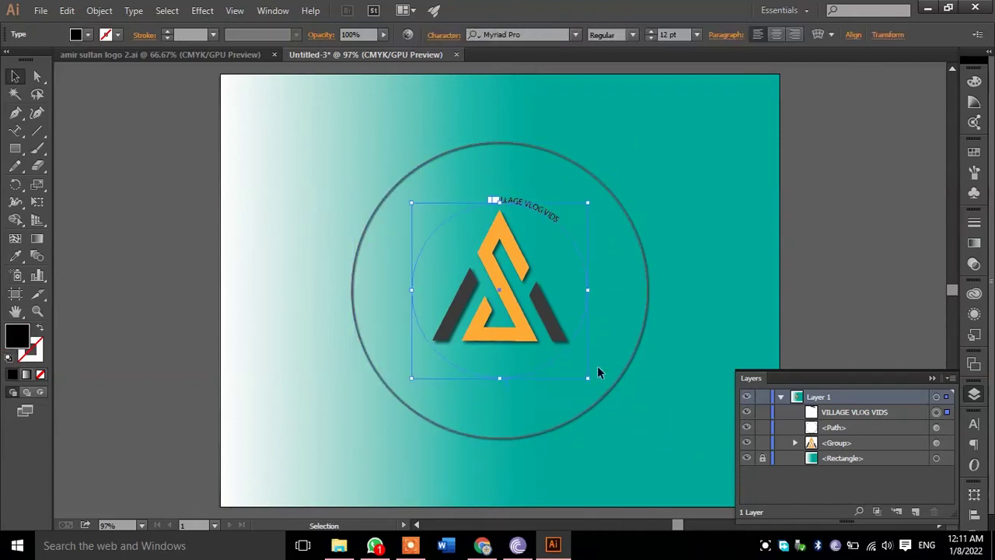
pyautogui.moveTo(590, 384); pyautogui.dragTo(617, 344)
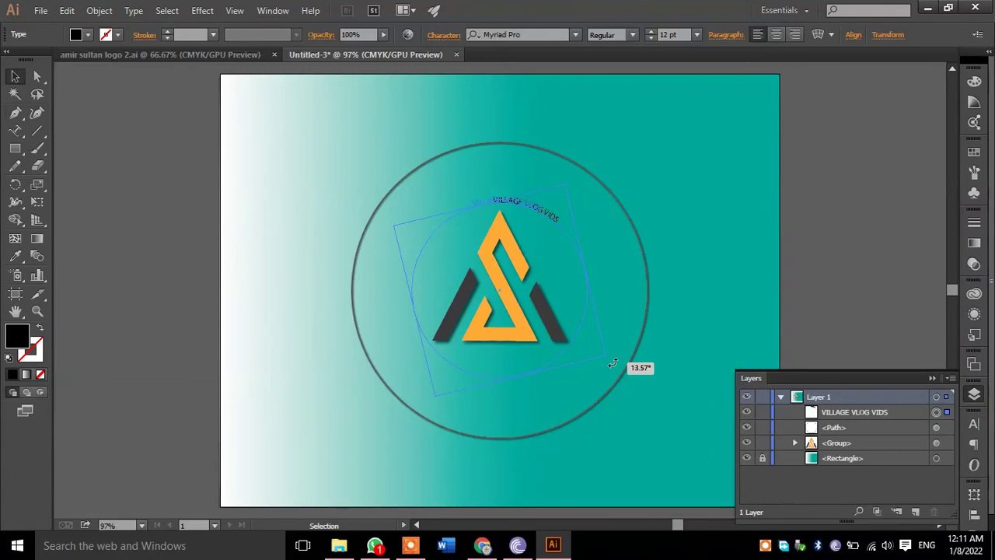
pyautogui.hotkey('ctrl', 't')
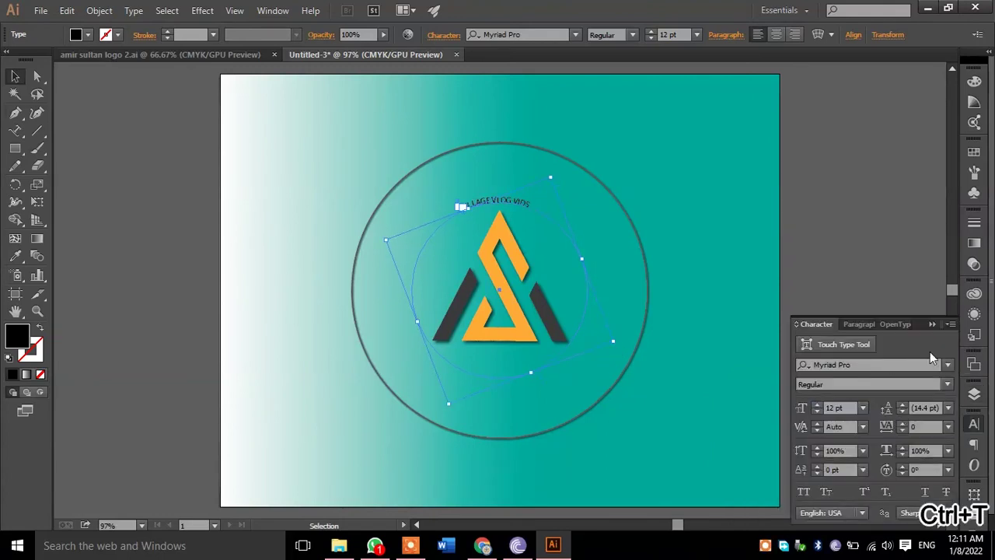
# Step: Set the arched text to 36 pt Nueva Std Bold and rotate it toward the top
pyautogui.click(862, 408)
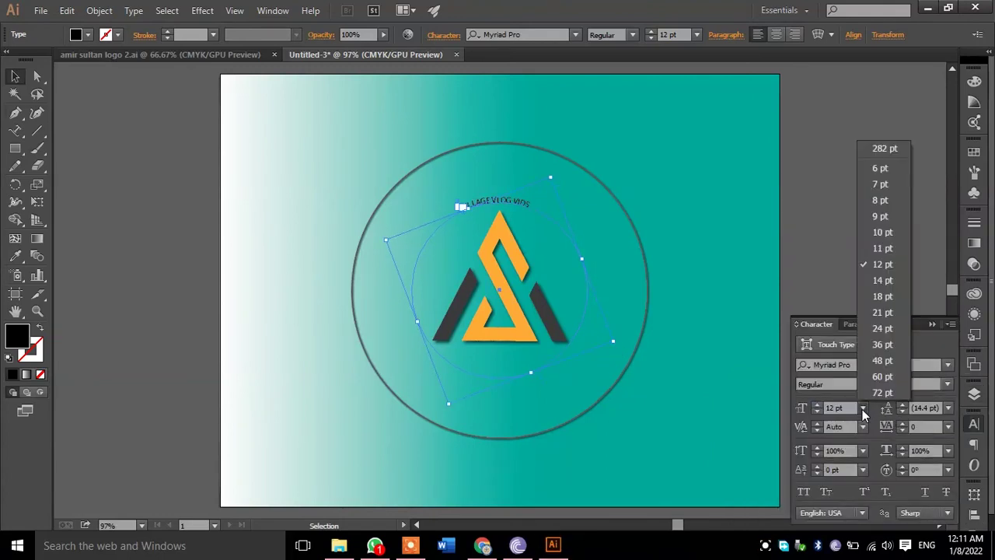
pyautogui.click(882, 344)
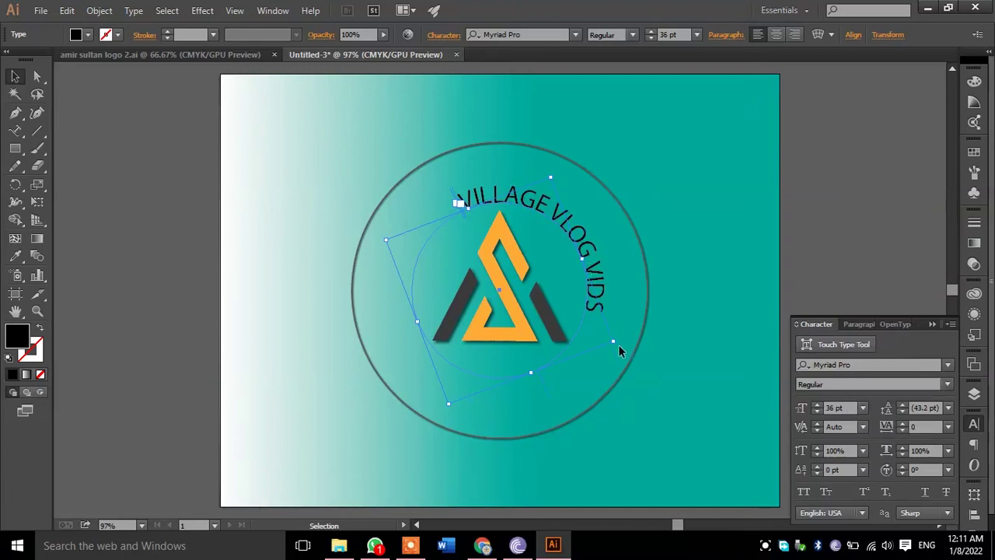
pyautogui.moveTo(619, 350); pyautogui.dragTo(636, 264)
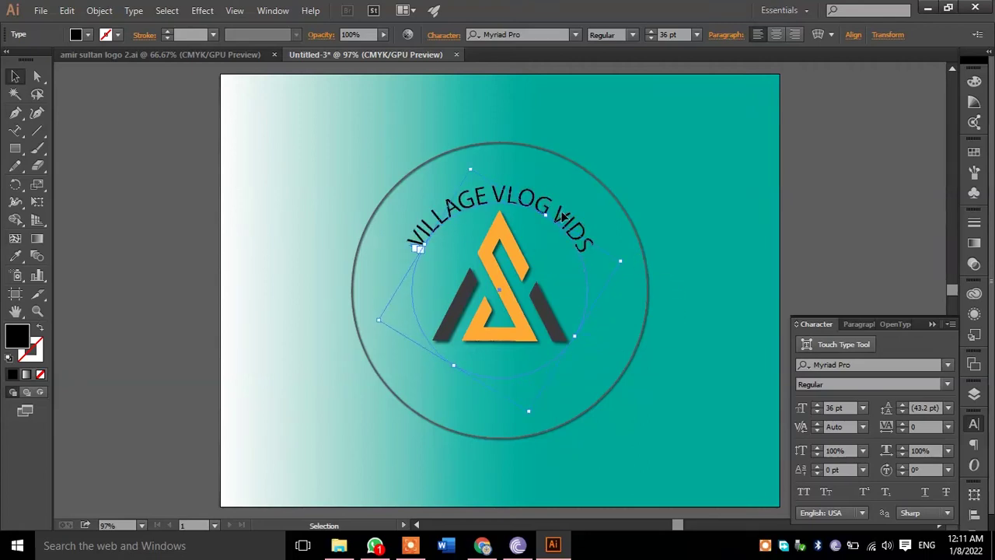
pyautogui.click(948, 364)
pyautogui.scroll(-3, 894, 454)
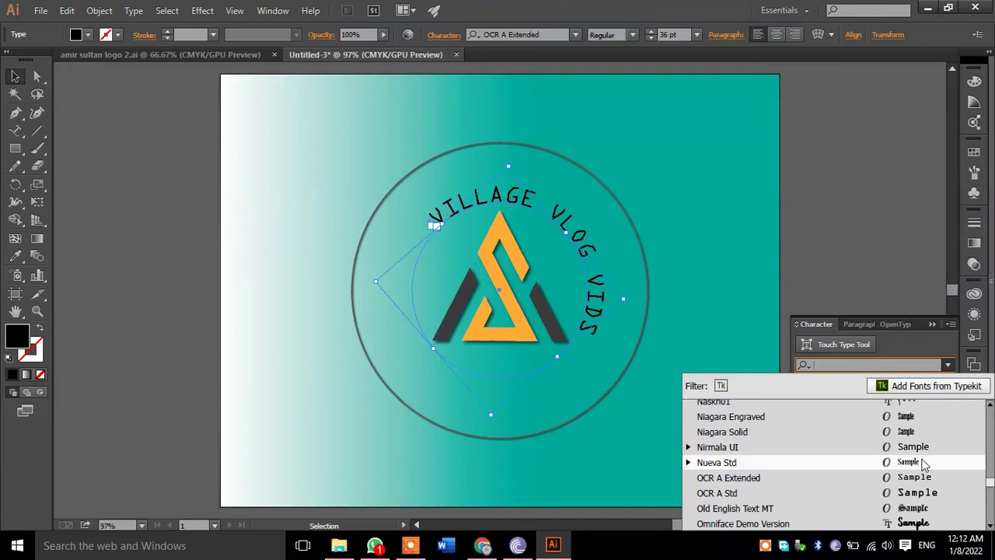
pyautogui.click(897, 464)
pyautogui.click(772, 293)
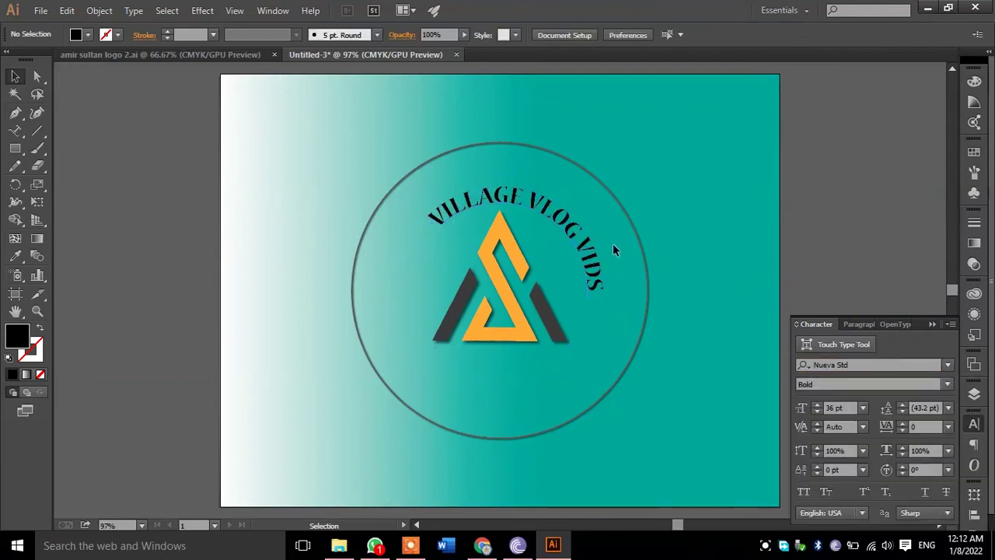
# Step: Slide the arched text along its path to centre it on top, then copy it
pyautogui.click(433, 224)
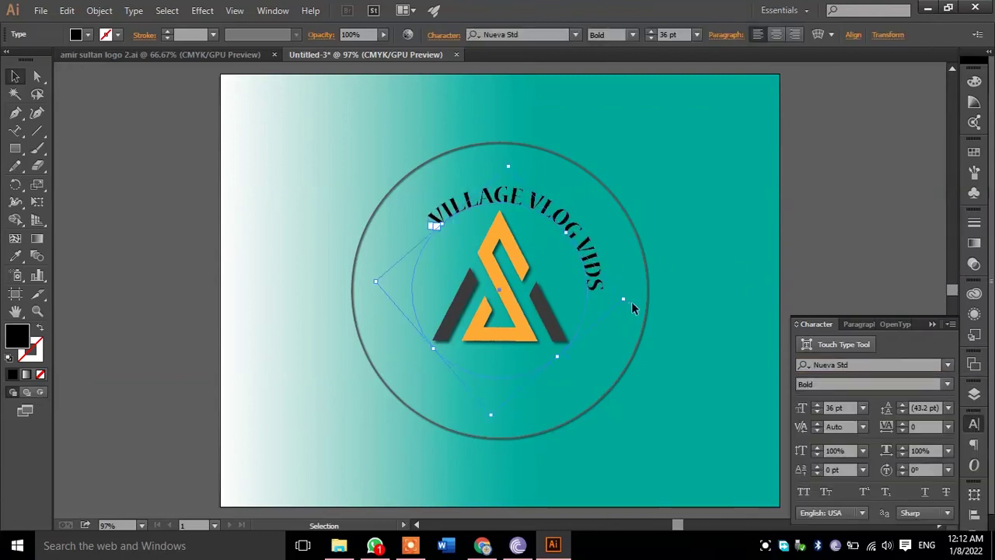
pyautogui.moveTo(628, 303); pyautogui.dragTo(585, 247)
pyautogui.hotkey('ctrl', 'c')
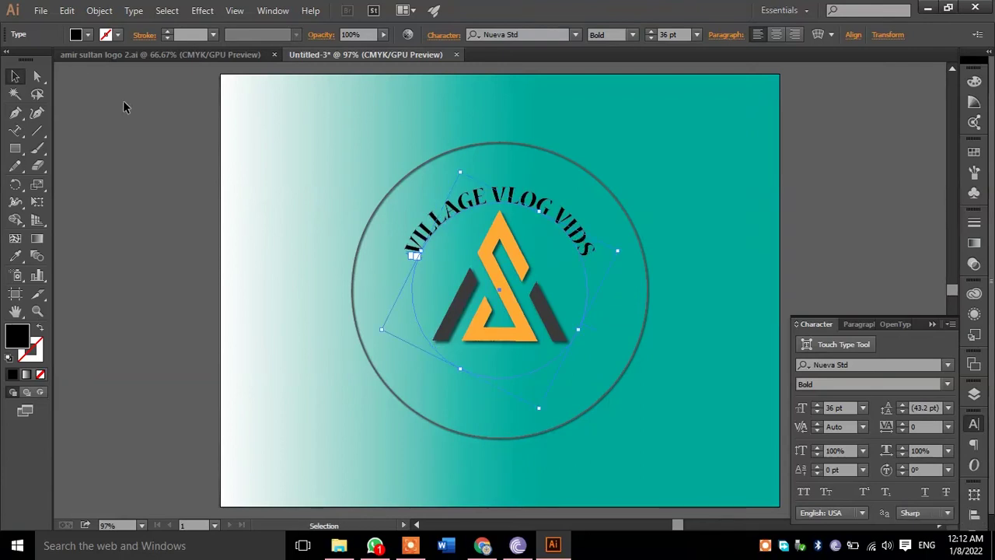
pyautogui.click(67, 10)
# Step: Paste a front copy of the arched text and flip it onto the inner circle's bottom arc
pyautogui.click(86, 80)
pyautogui.click(67, 10)
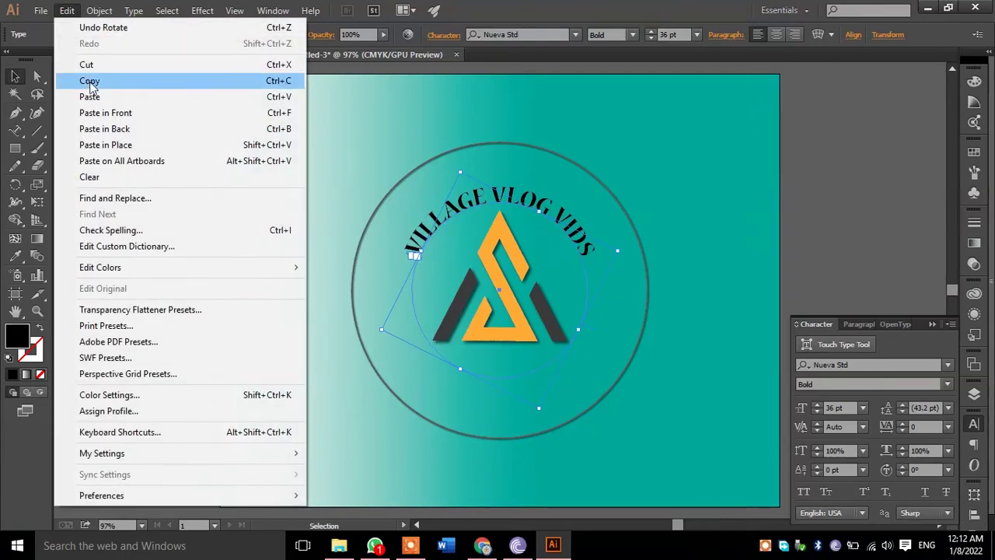
pyautogui.click(100, 112)
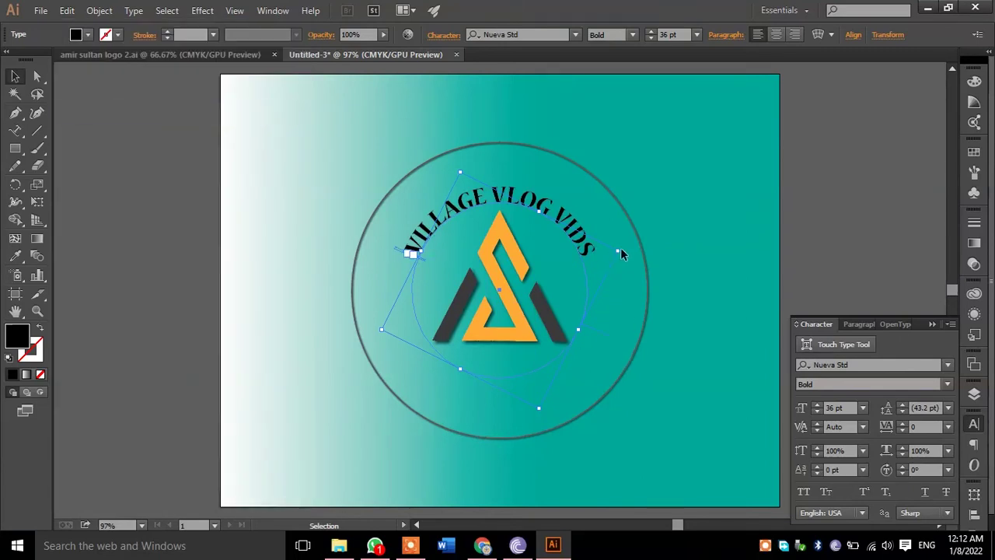
pyautogui.moveTo(626, 247); pyautogui.dragTo(346, 336)
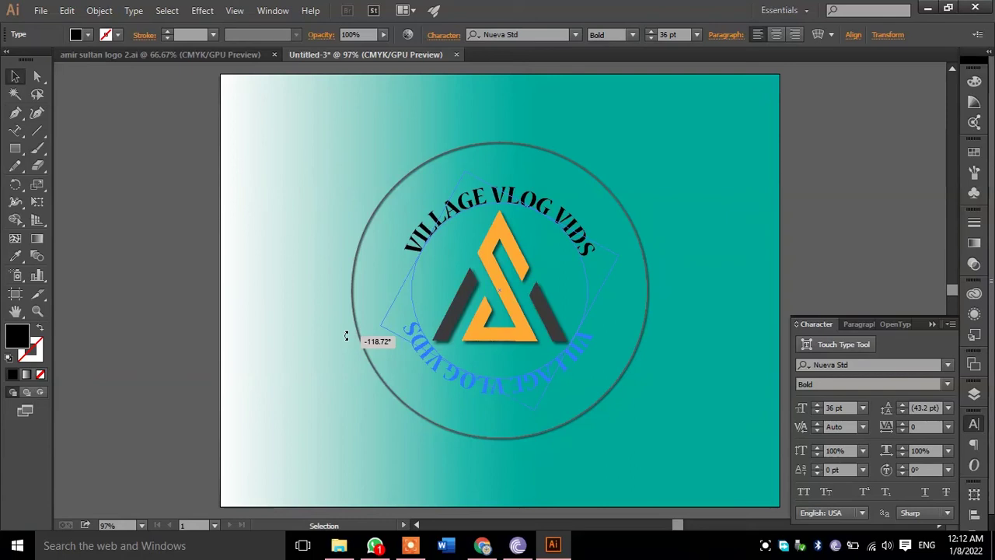
pyautogui.moveTo(345, 335); pyautogui.dragTo(363, 342)
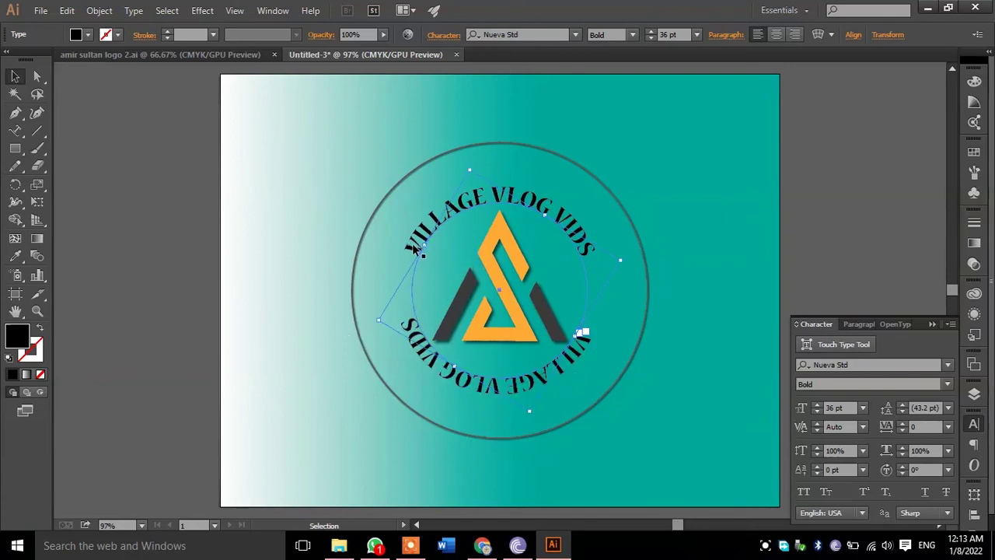
pyautogui.moveTo(416, 247); pyautogui.dragTo(432, 262)
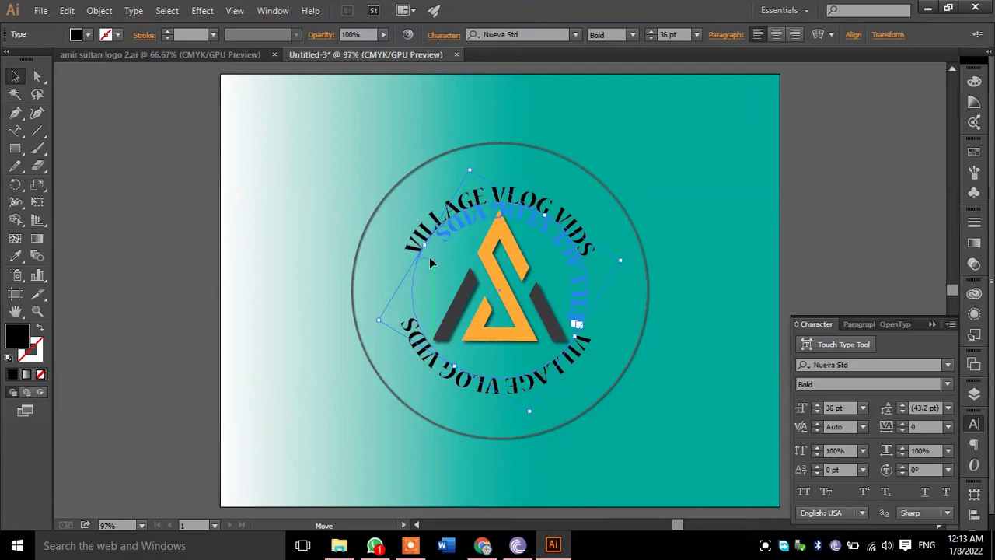
pyautogui.moveTo(432, 263); pyautogui.dragTo(550, 220)
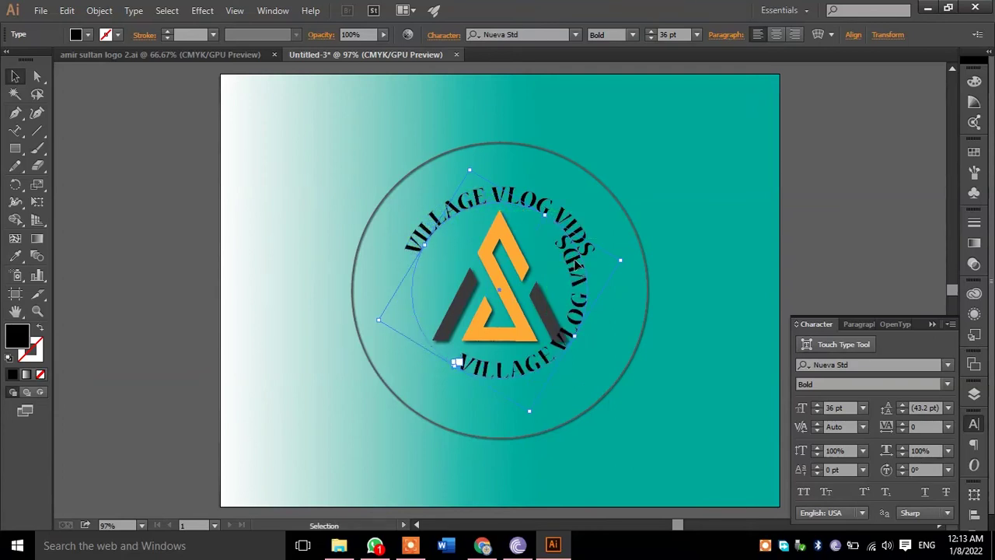
pyautogui.moveTo(628, 262); pyautogui.dragTo(579, 313)
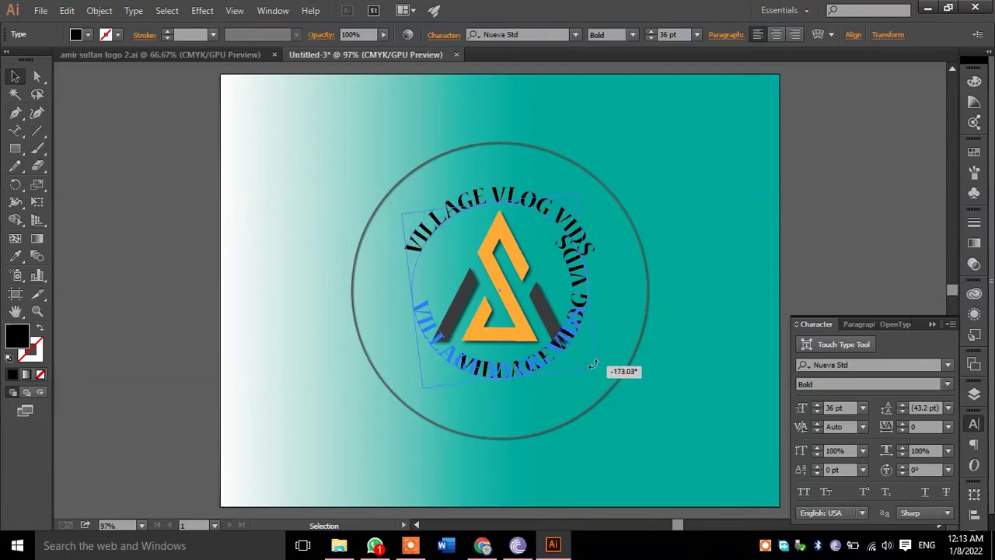
# Step: Retype the bottom arc text as a 'BY' credit line with the creator's name, centred below
pyautogui.press('t')
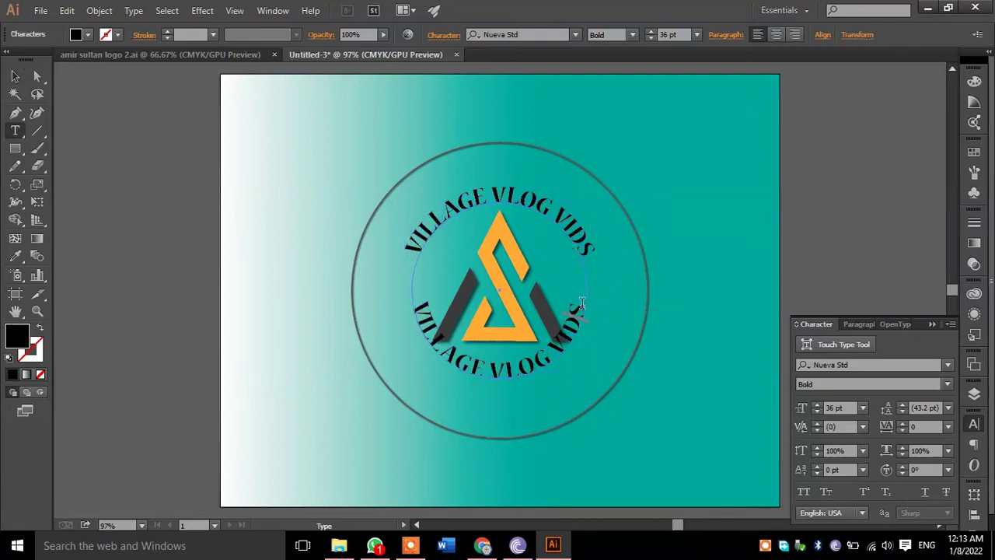
pyautogui.moveTo(581, 303); pyautogui.dragTo(397, 310)
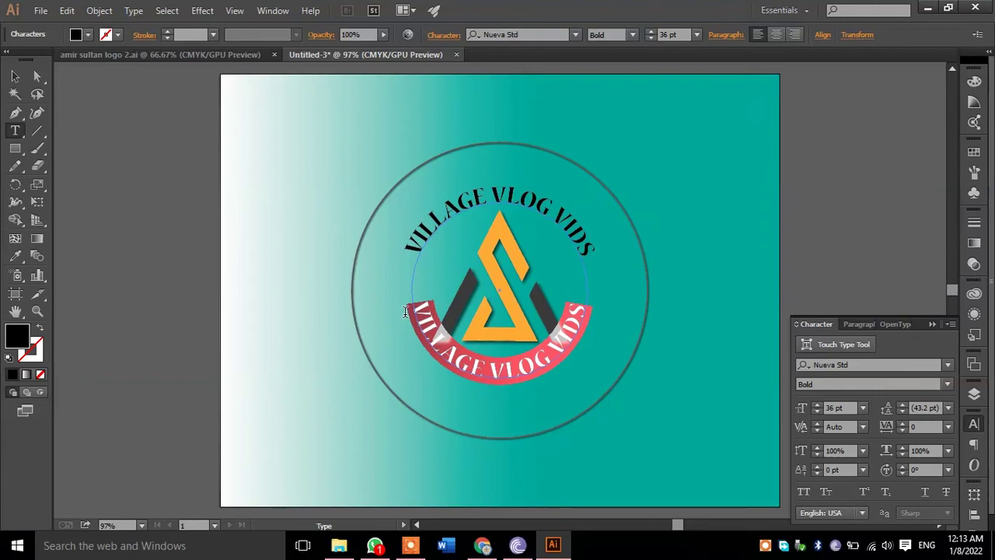
pyautogui.write('BY AMIR SULTAN')
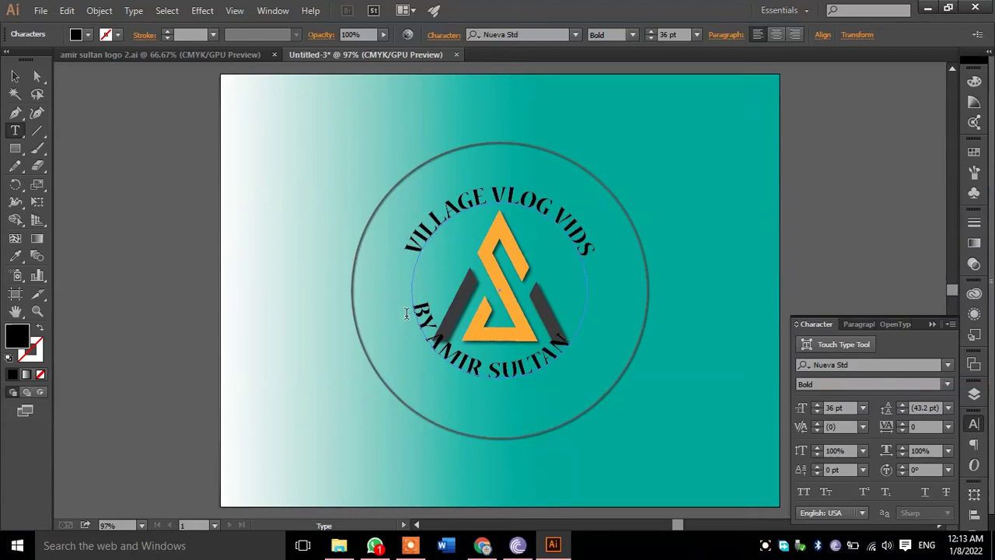
pyautogui.press('Escape')
pyautogui.moveTo(611, 351); pyautogui.dragTo(639, 381)
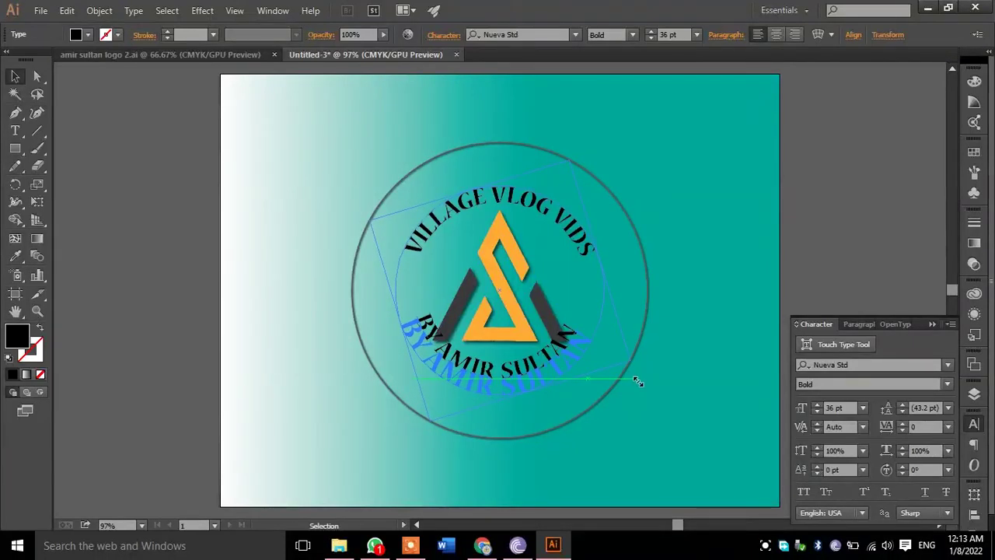
pyautogui.moveTo(638, 381); pyautogui.dragTo(636, 377)
# Step: Set the top VILLAGE VLOG VIDS text's tracking to 100
pyautogui.click(579, 253)
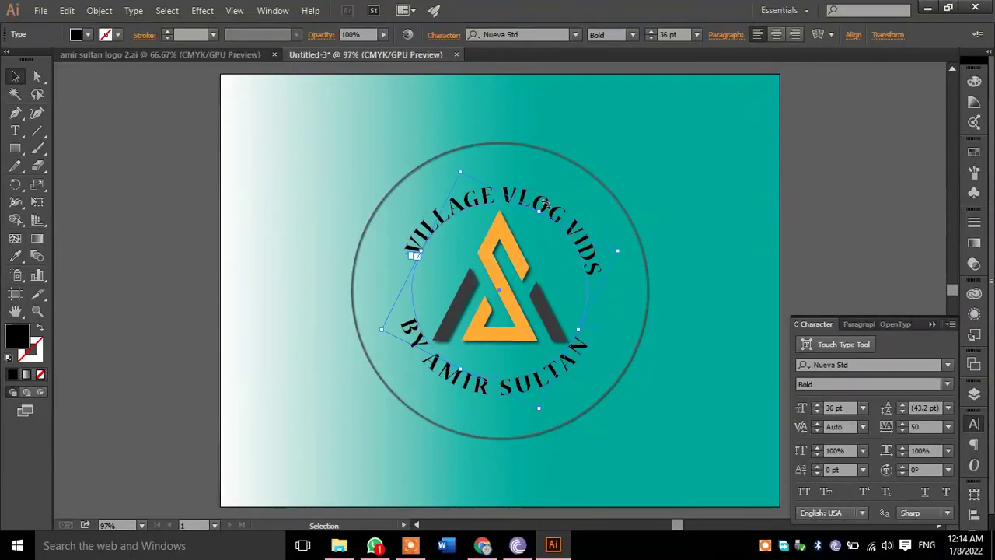
pyautogui.click(925, 426)
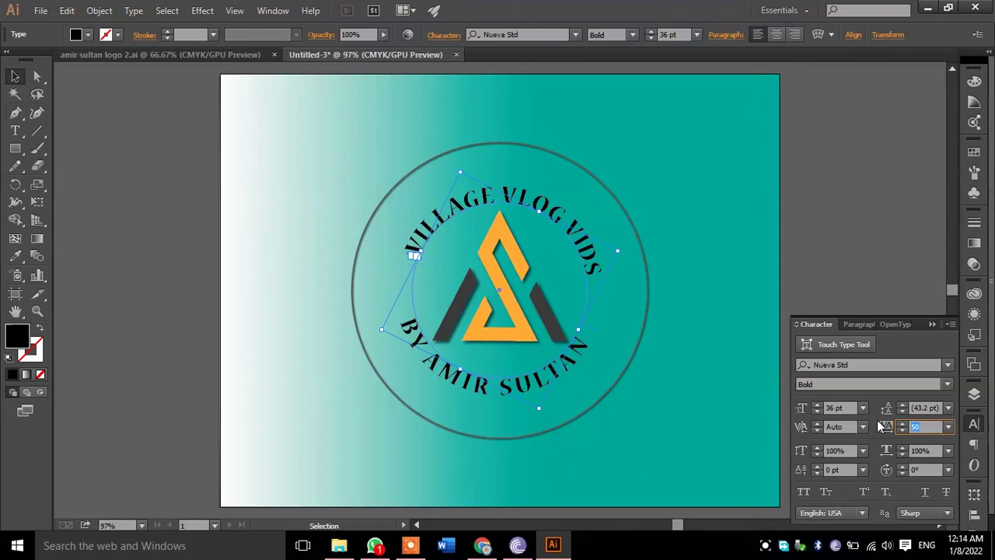
pyautogui.write('100')
pyautogui.press('Return')
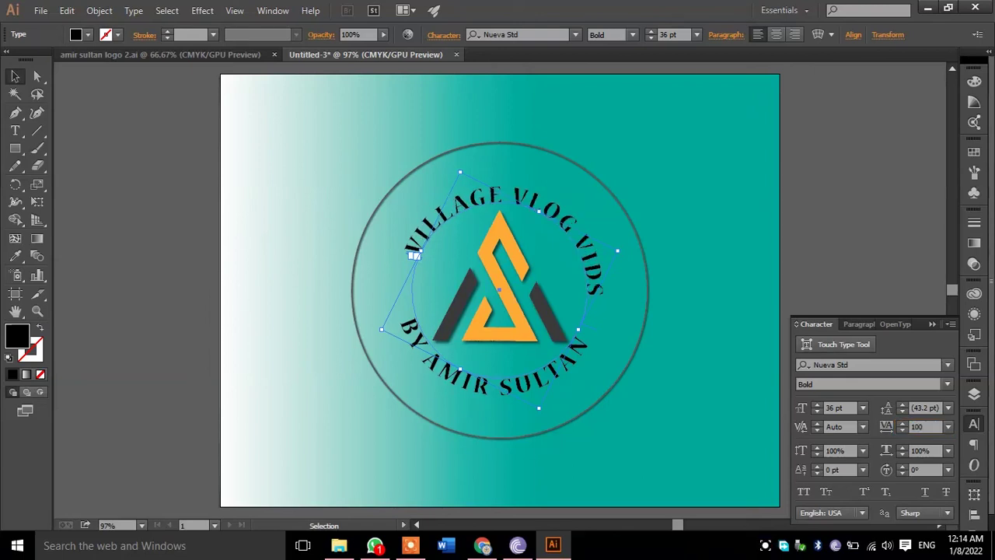
pyautogui.click(752, 309)
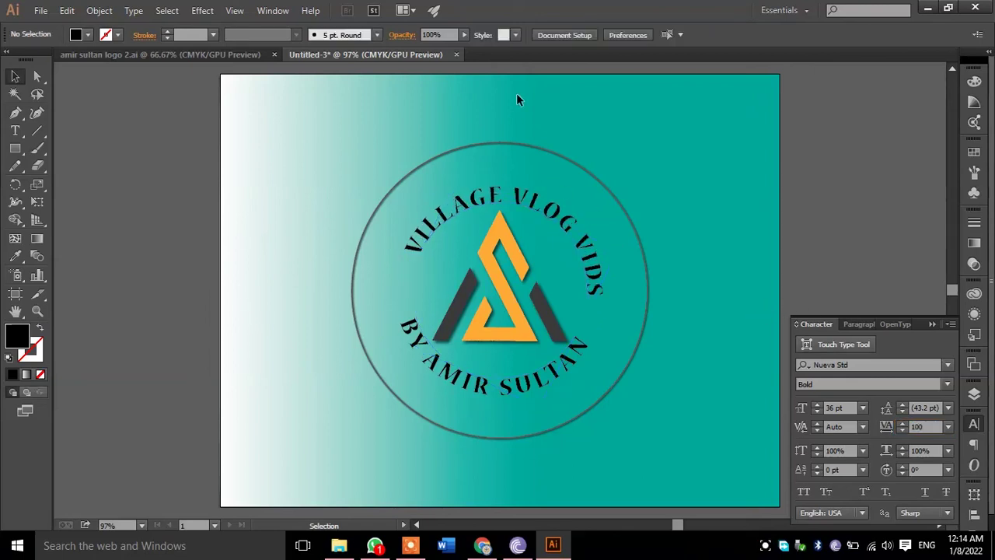
# Step: Show rulers, add two horizontal guides, and rotate the arched texts to sit symmetrically
pyautogui.hotkey('ctrl', 'r')
pyautogui.moveTo(584, 68); pyautogui.dragTo(613, 259)
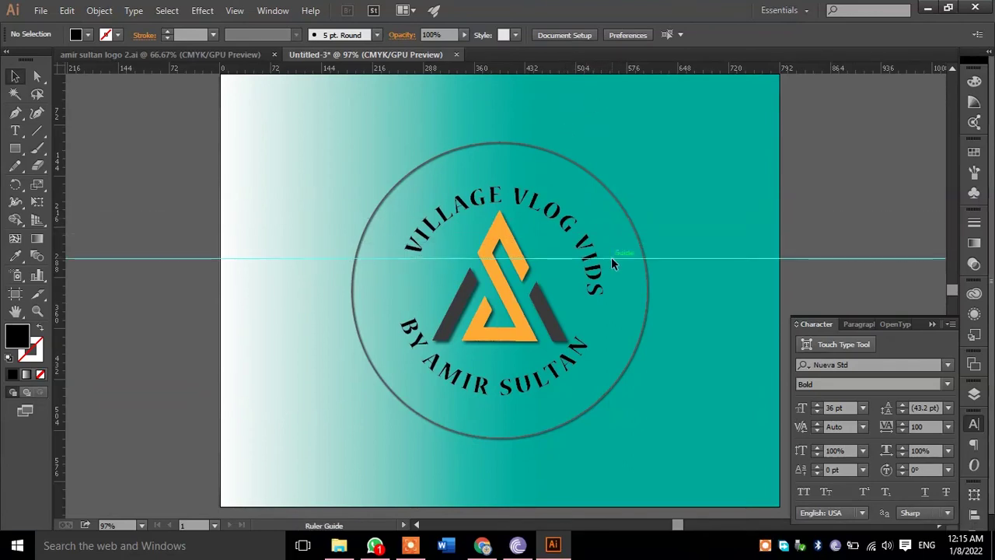
pyautogui.click(571, 361)
pyautogui.moveTo(539, 413); pyautogui.dragTo(565, 409)
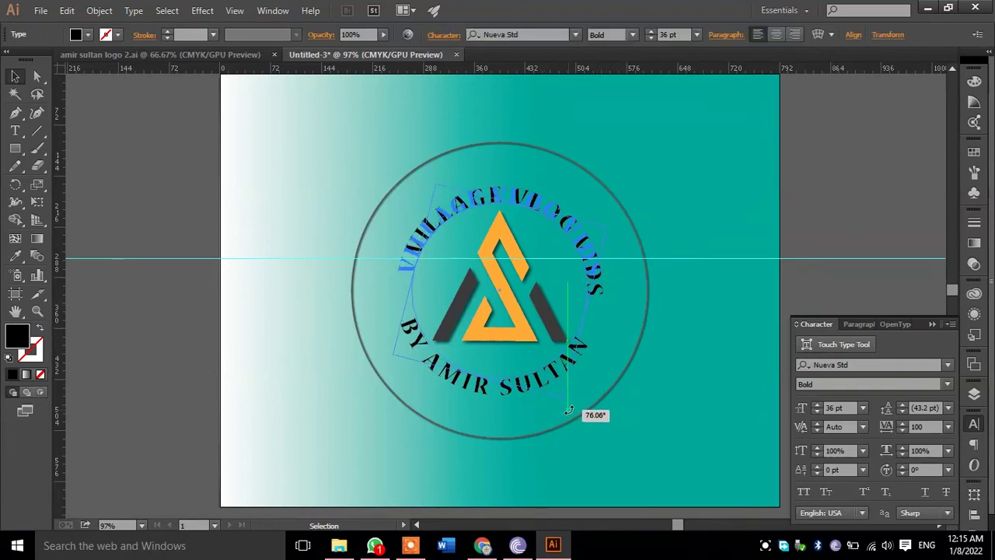
pyautogui.moveTo(570, 409); pyautogui.dragTo(571, 411)
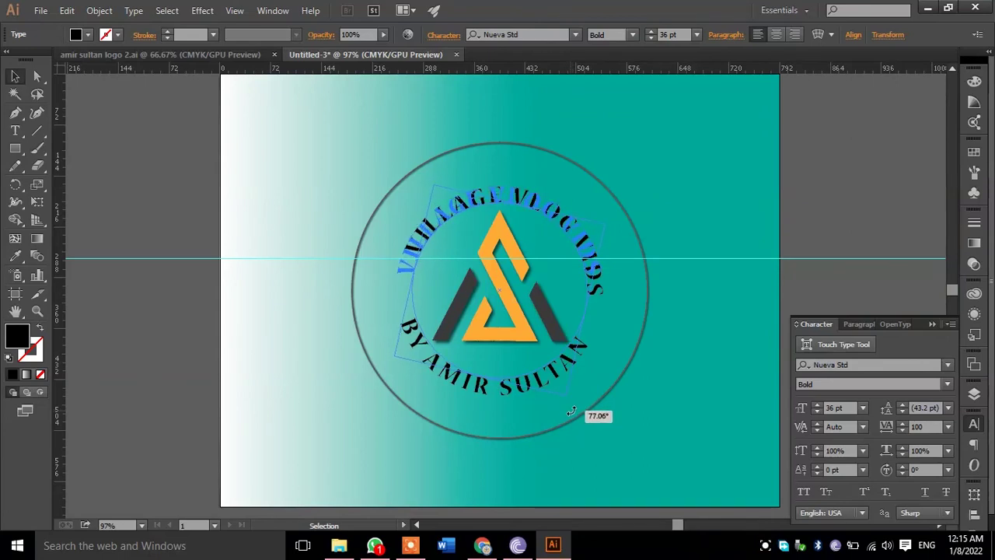
pyautogui.moveTo(570, 412); pyautogui.dragTo(570, 409)
pyautogui.press('Escape')
pyautogui.moveTo(529, 335); pyautogui.dragTo(529, 327)
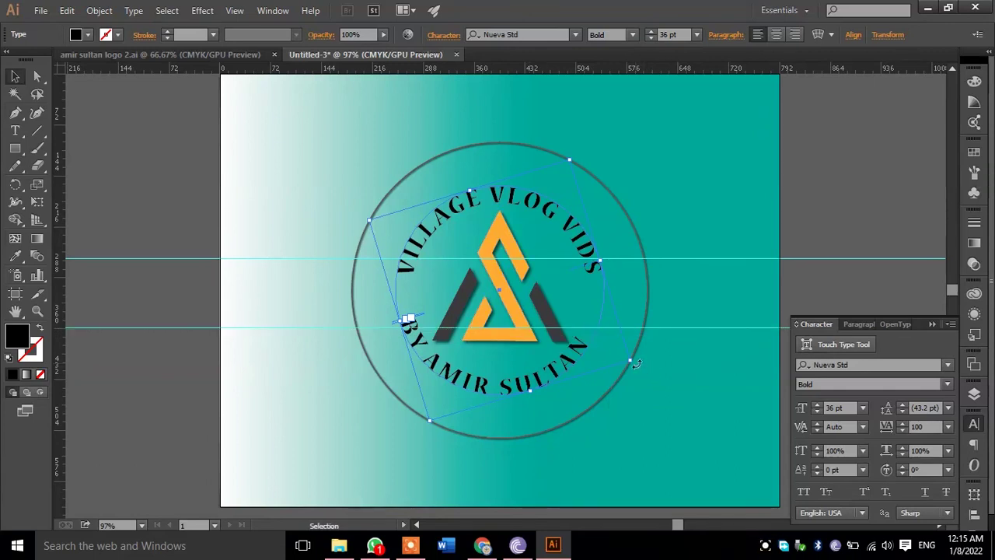
pyautogui.moveTo(635, 363); pyautogui.dragTo(658, 361)
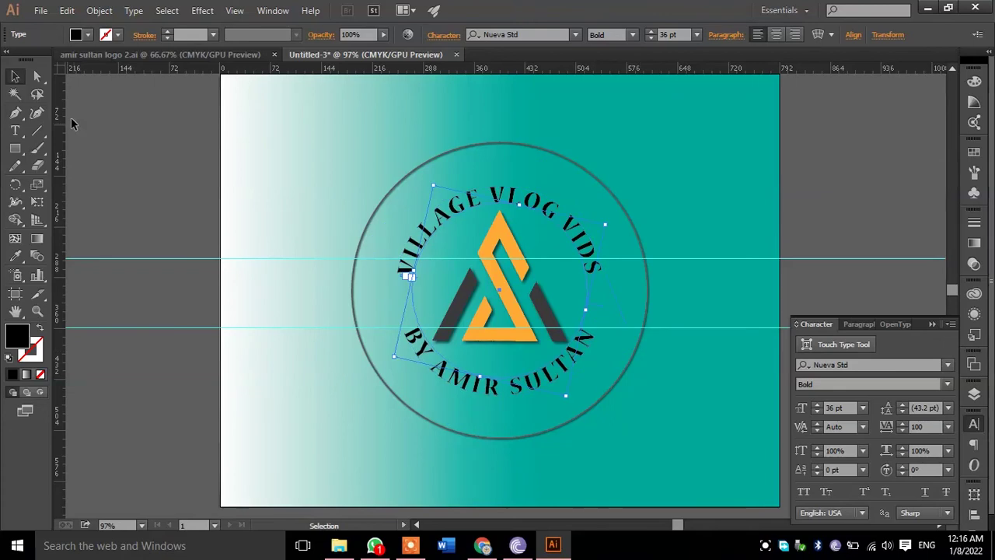
pyautogui.click(88, 34)
# Step: Fill the arched text orange and paste a smaller copy of the circle as an inner ring
pyautogui.click(12, 74)
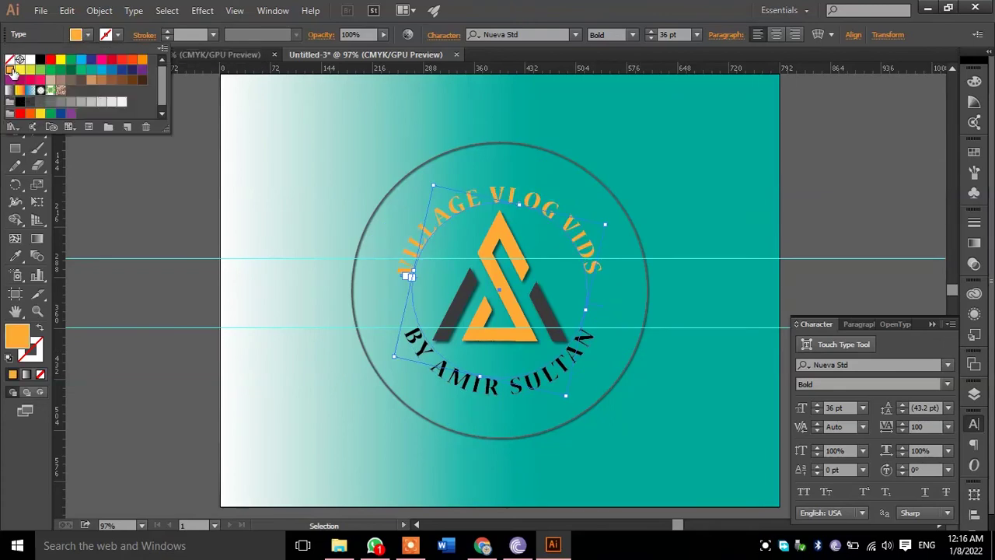
pyautogui.click(259, 331)
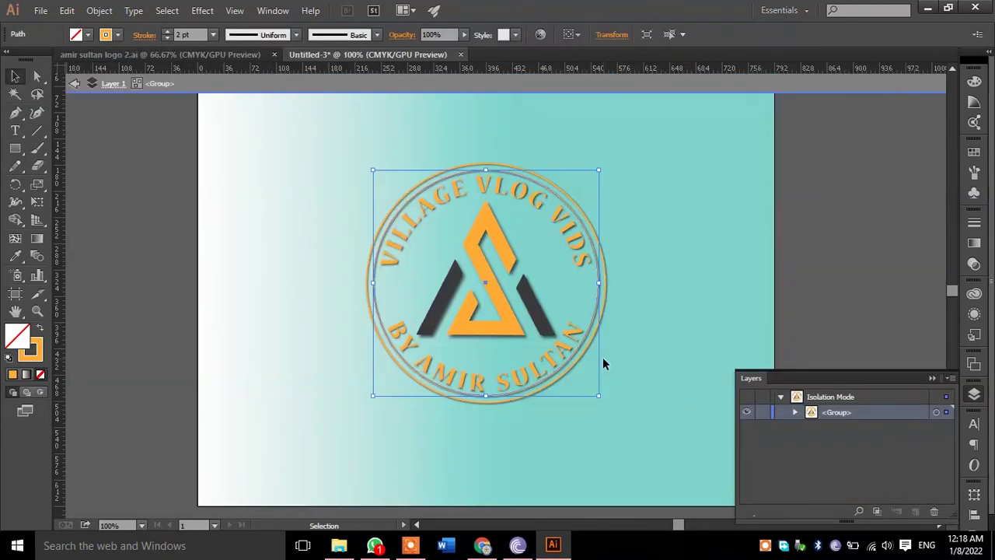
pyautogui.hotkey('ctrl', 'c')
pyautogui.hotkey('ctrl', 'f')
pyautogui.moveTo(599, 398); pyautogui.dragTo(574, 378)
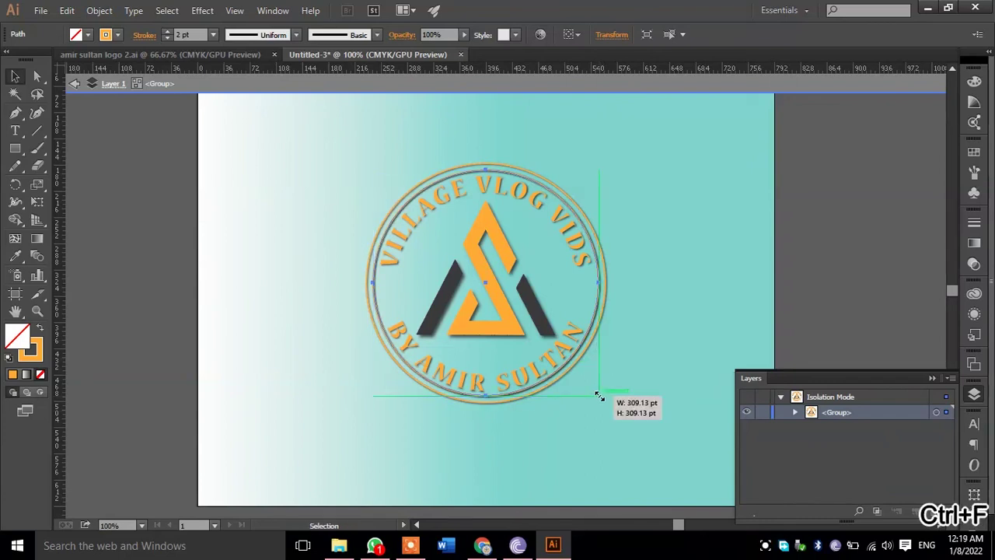
pyautogui.click(491, 442)
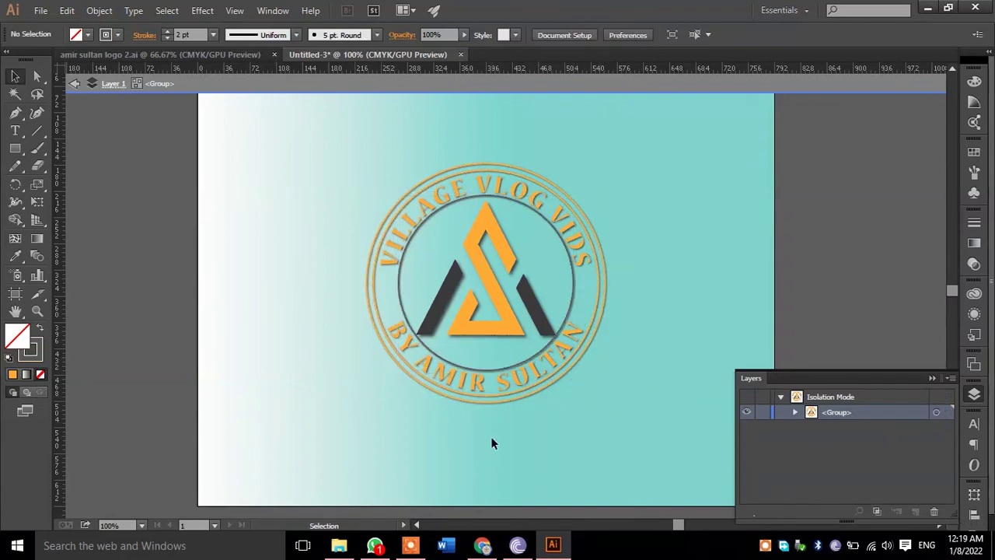
# Step: Shrink the triangle logo slightly to fit inside the new inner circle
pyautogui.click(493, 268)
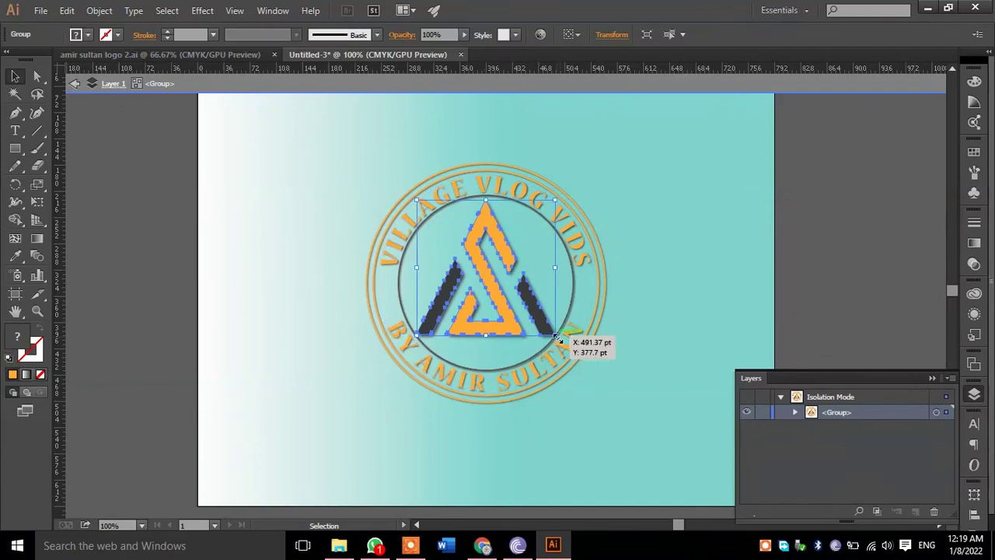
pyautogui.moveTo(556, 337); pyautogui.dragTo(552, 333)
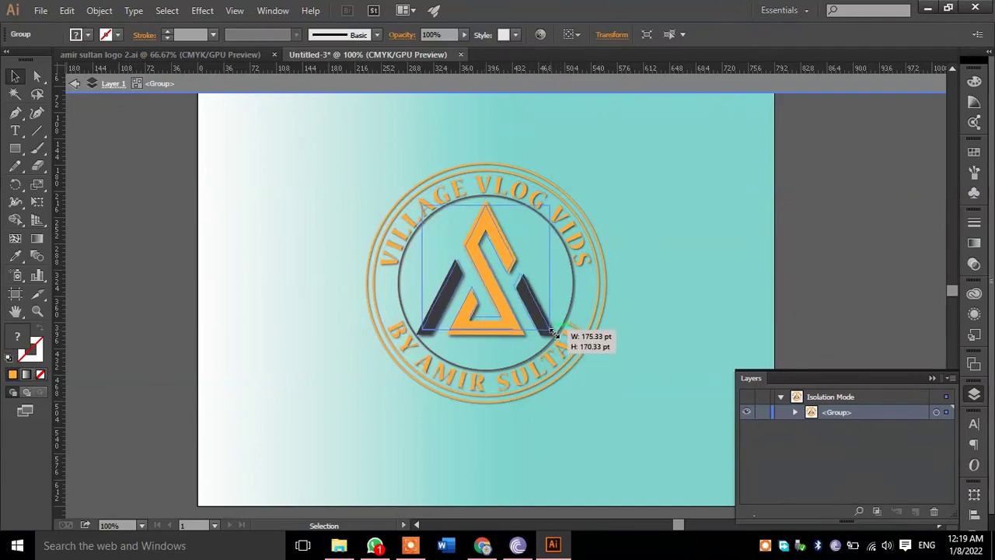
pyautogui.moveTo(554, 335); pyautogui.dragTo(550, 331)
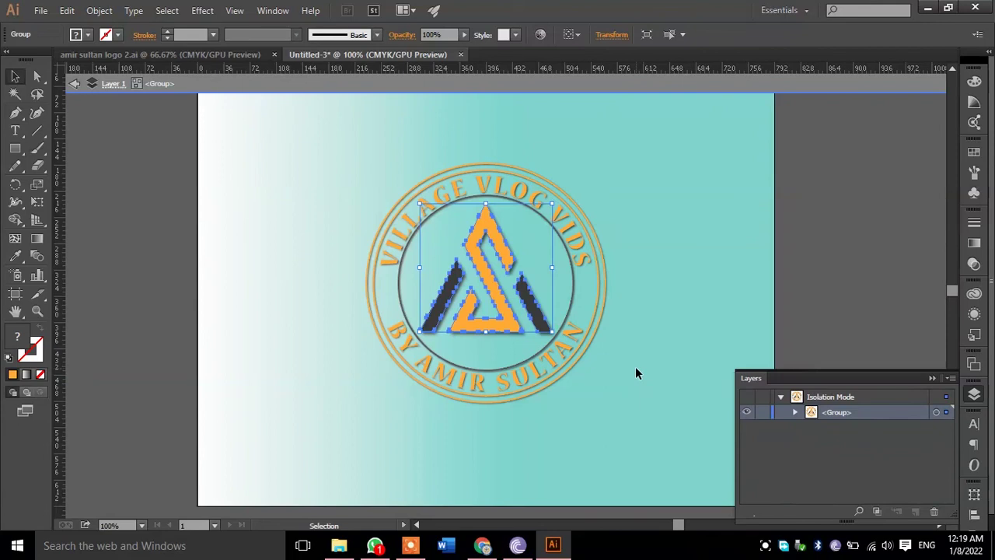
pyautogui.click(635, 366)
pyautogui.click(553, 187)
pyautogui.hotkey('ctrl', 'shift', 'a')
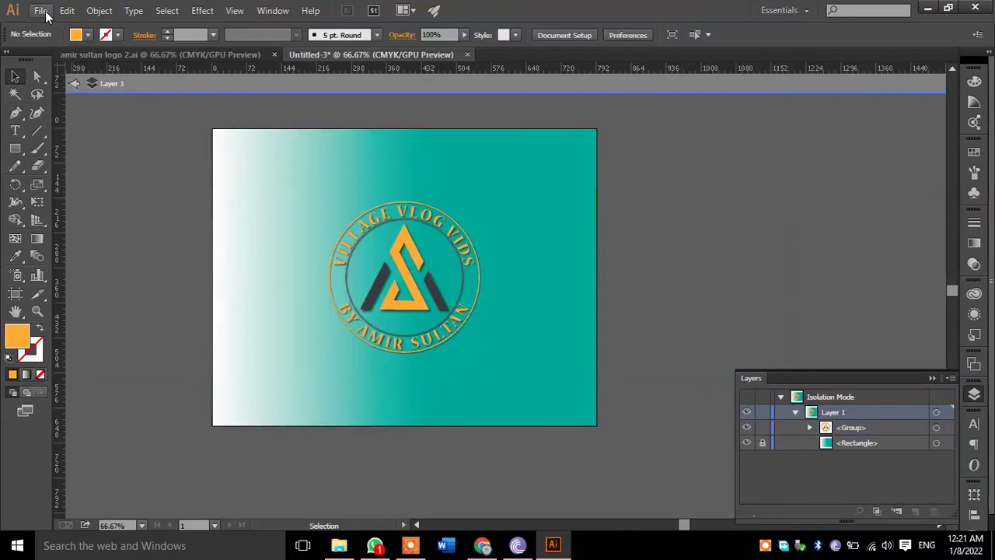
# Step: Save as an Illustrator .ai file in LOGOS, appending VLOG to the existing logo's file name
pyautogui.click(41, 11)
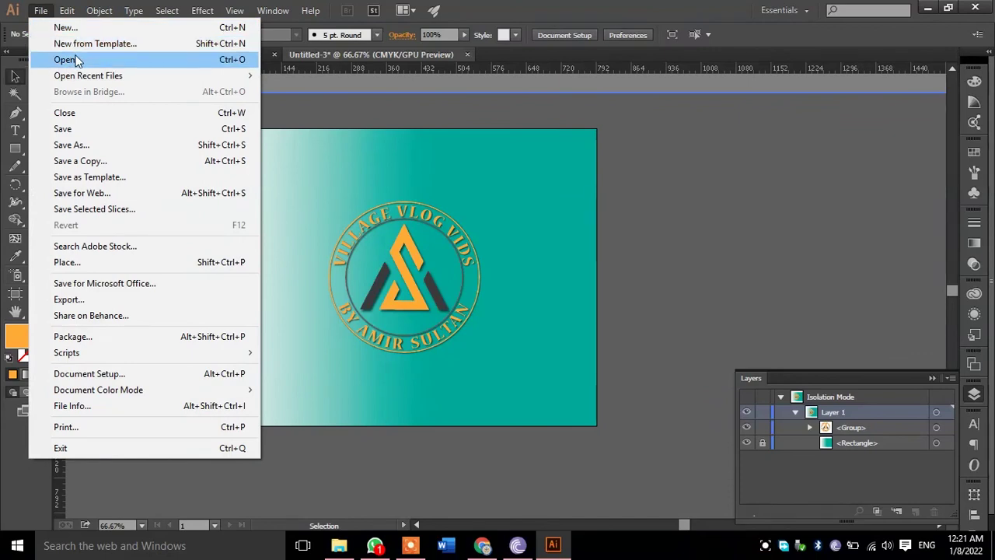
pyautogui.click(119, 145)
pyautogui.click(257, 128)
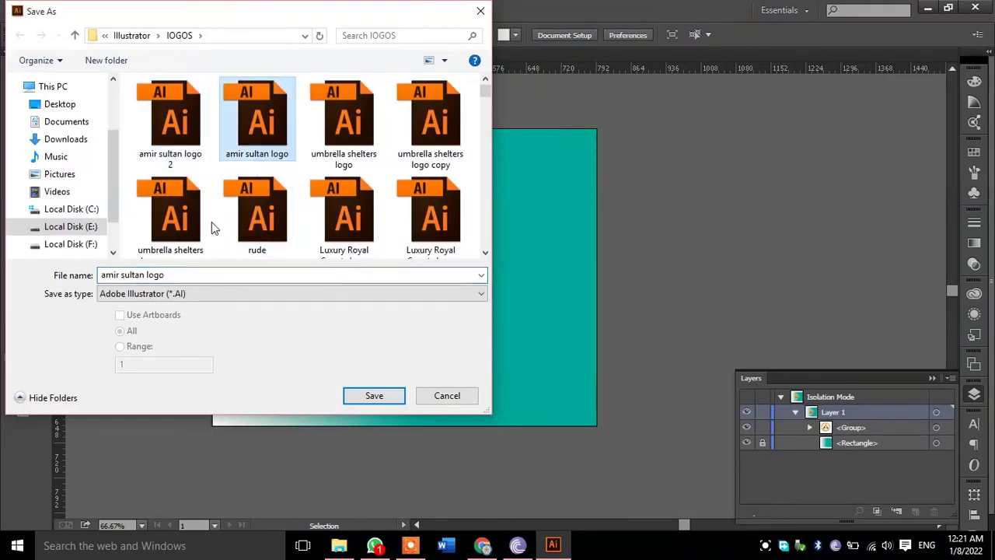
pyautogui.click(193, 274)
pyautogui.press('End')
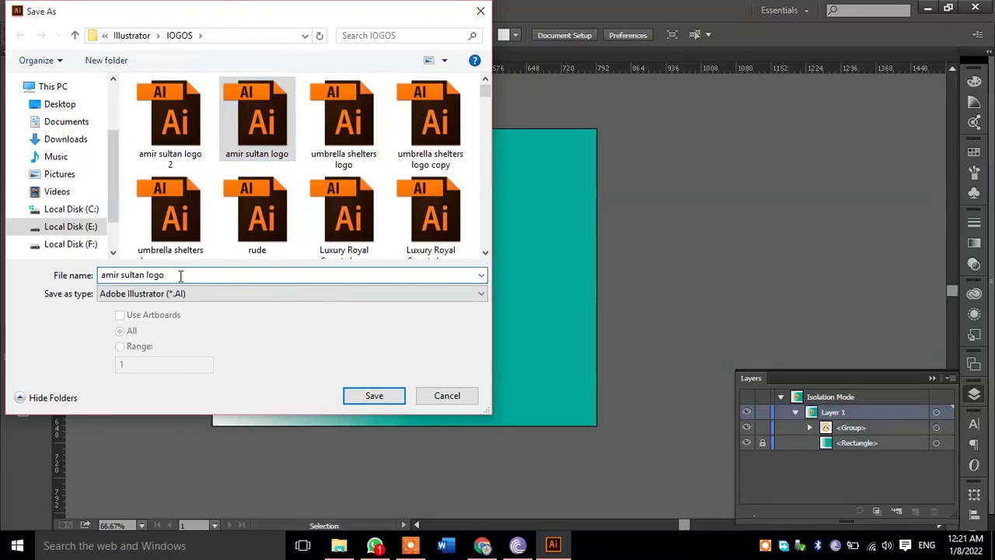
pyautogui.write('VLOG')
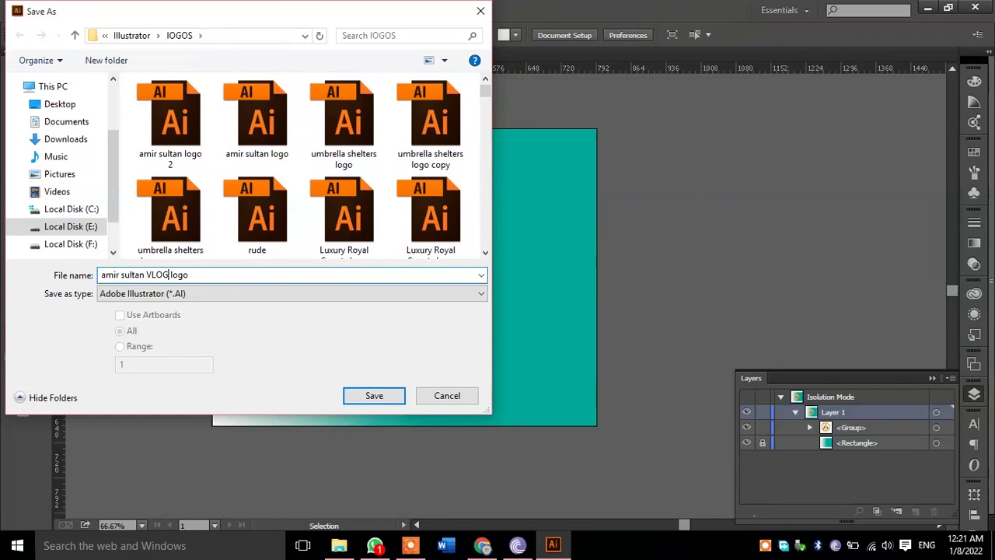
pyautogui.press('Return')
pyautogui.click(549, 464)
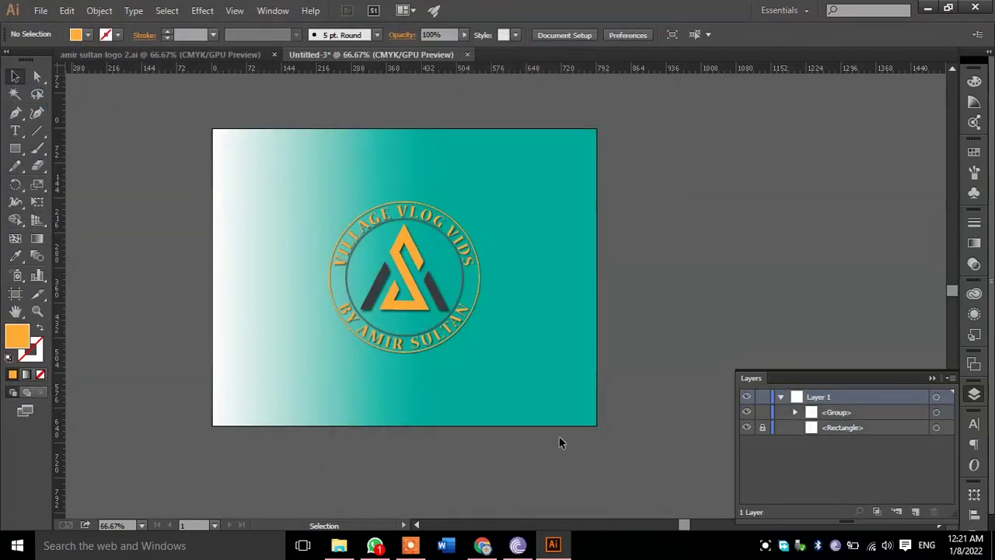